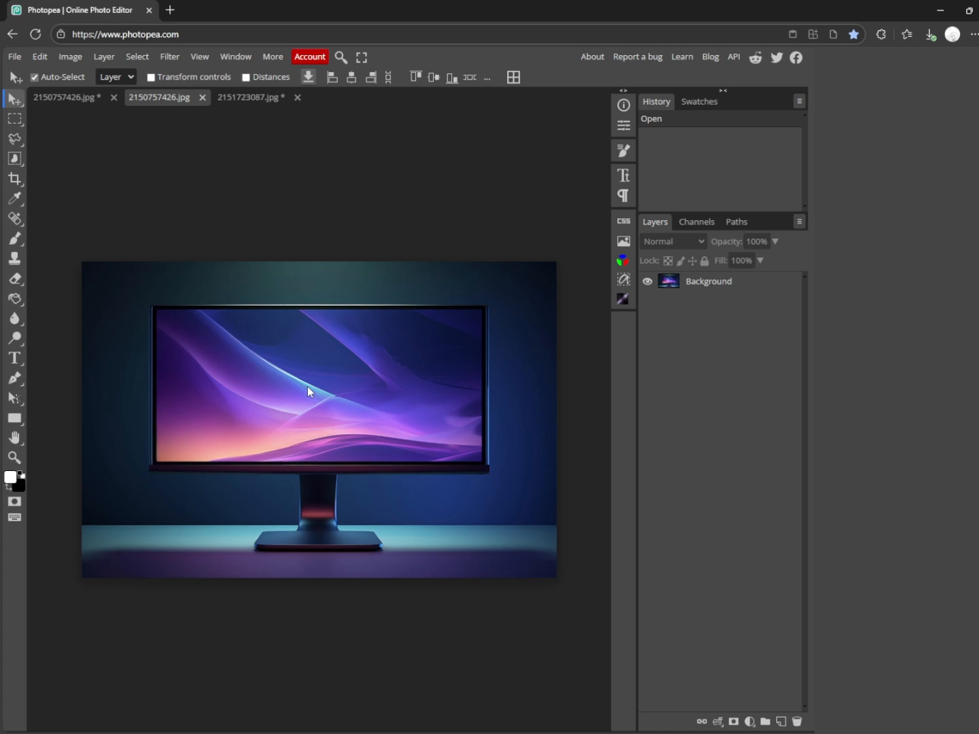
Compare the finished monitor composite with the unedited monitor image and the sunset landscape image.
click(81, 95)
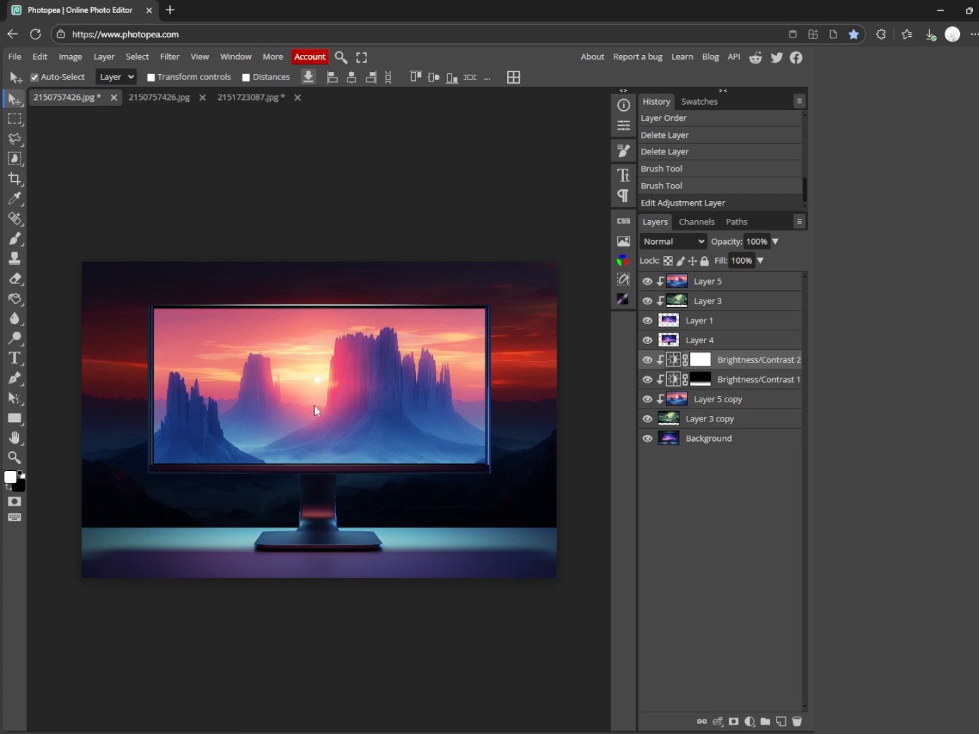
click(168, 100)
click(90, 100)
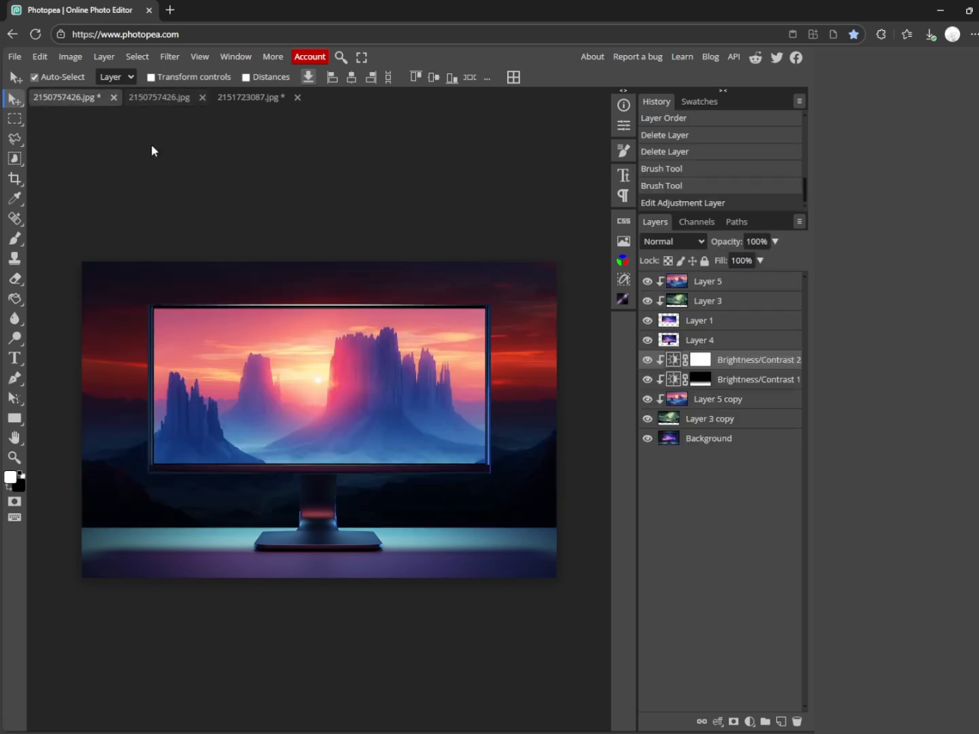
click(163, 98)
click(87, 97)
click(170, 100)
click(71, 99)
click(168, 99)
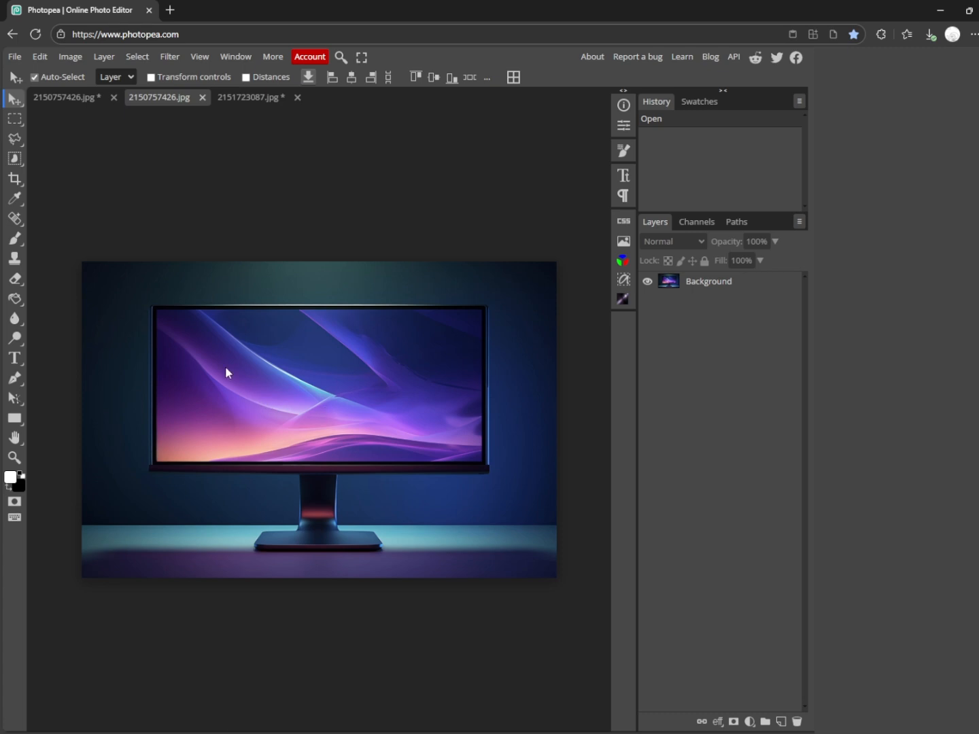
click(70, 94)
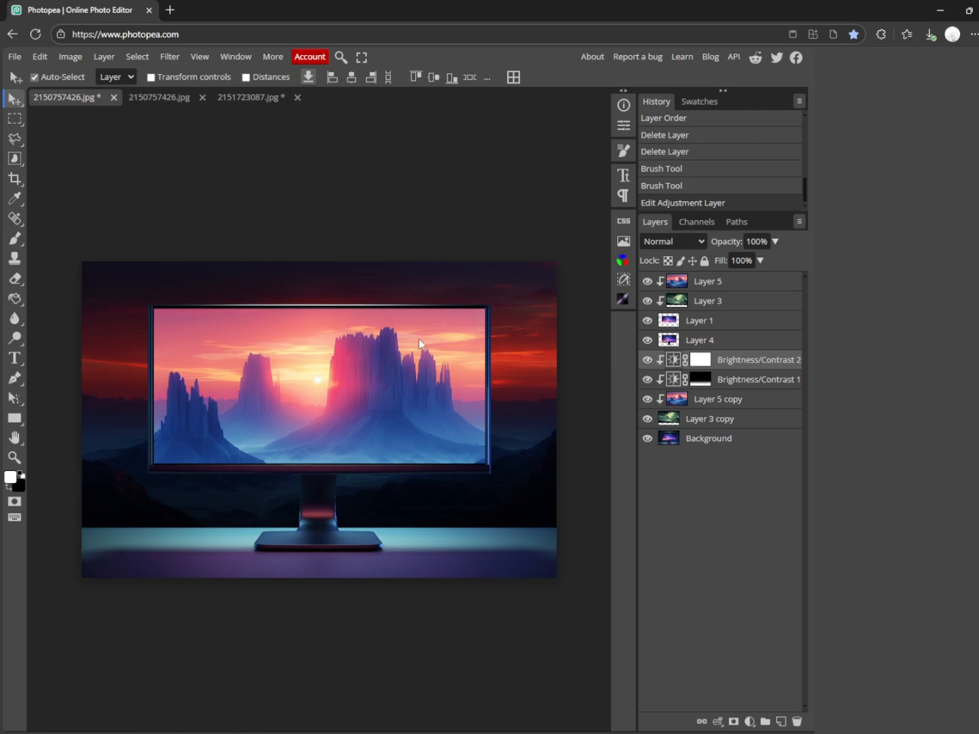
click(253, 98)
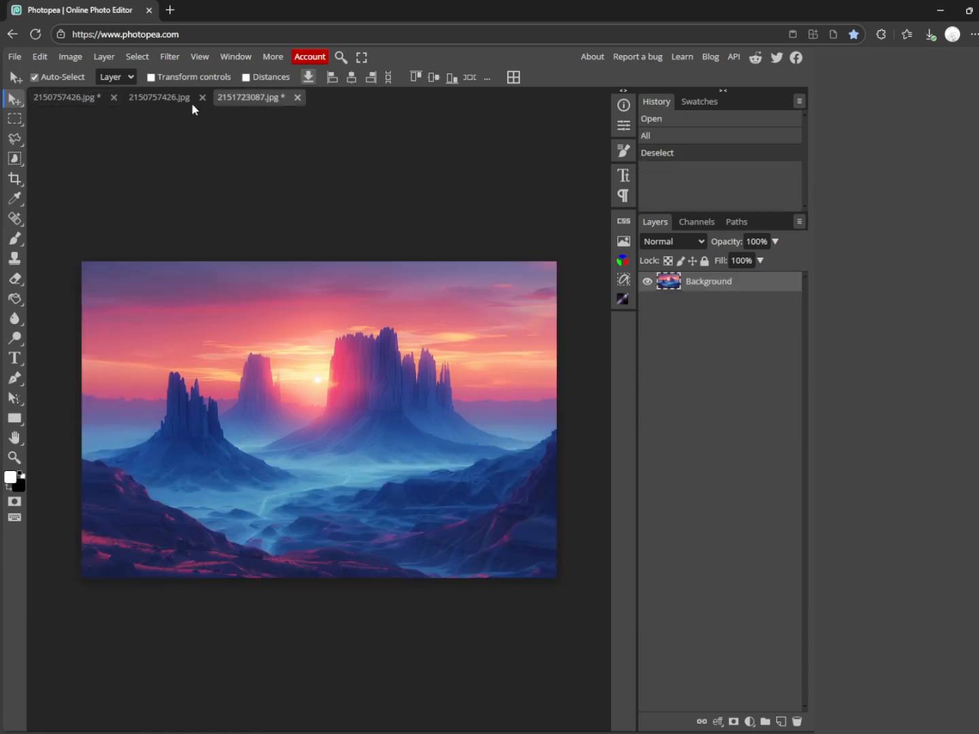
click(163, 99)
Copy the whole sunset landscape image and paste it as a new layer into the unedited monitor image.
click(252, 98)
key(ctrl+a)
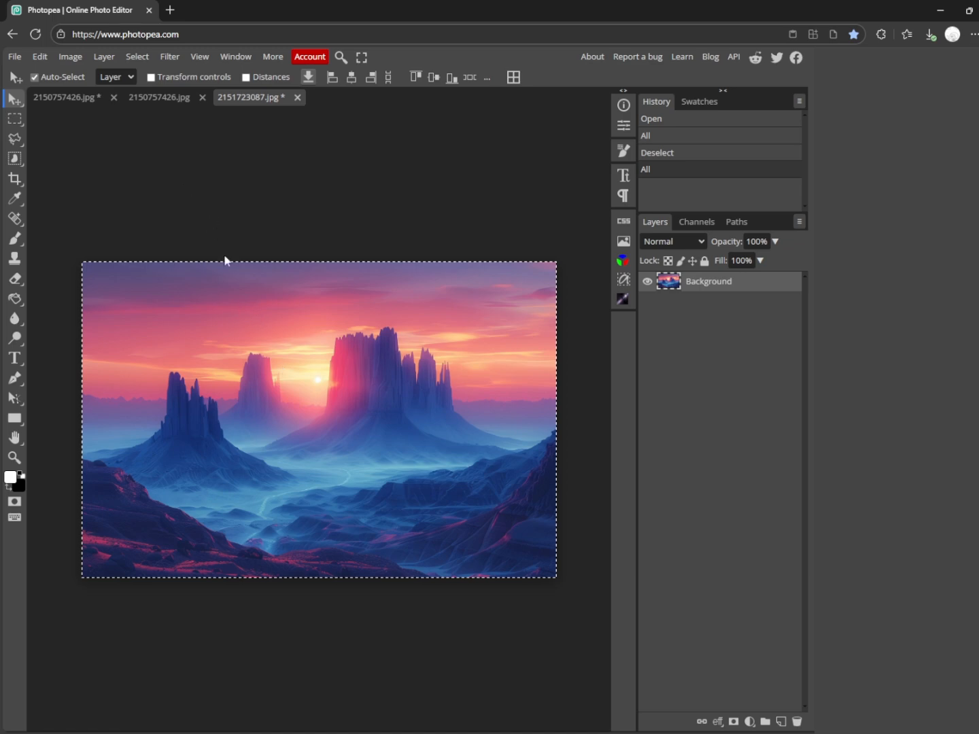
drag(225, 257, 391, 404)
key(ctrl+a)
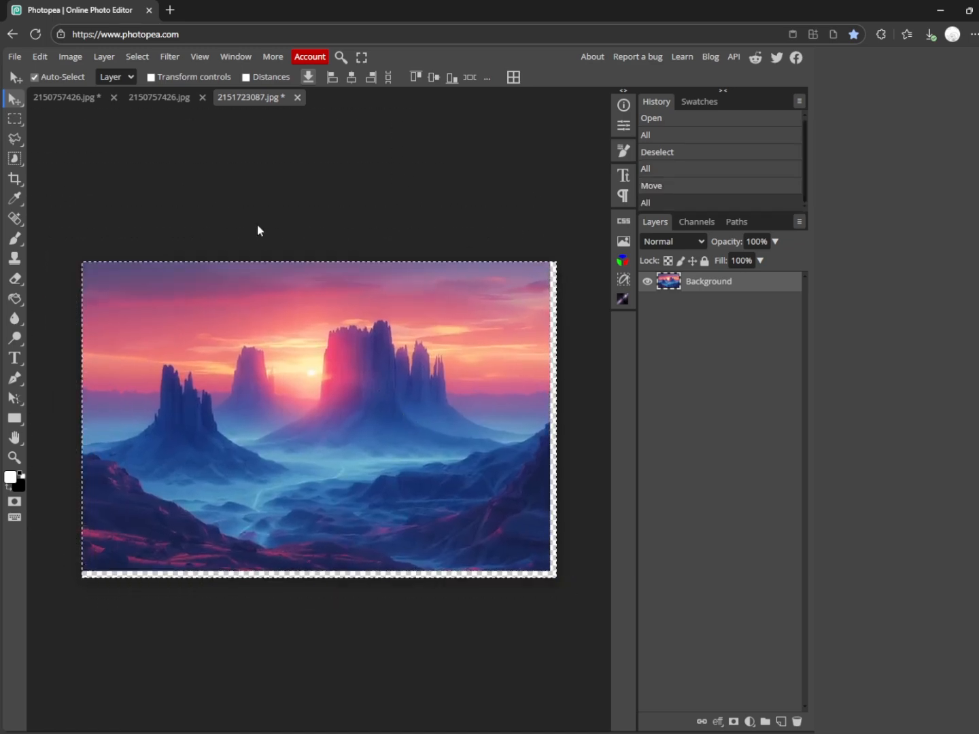
click(167, 97)
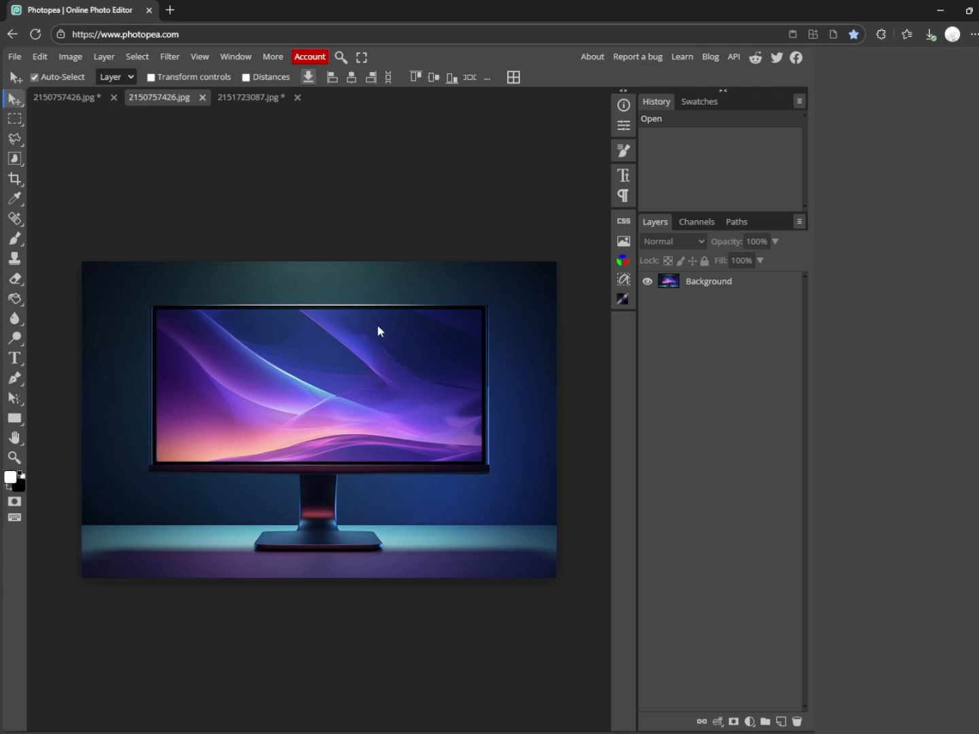
key(ctrl+v)
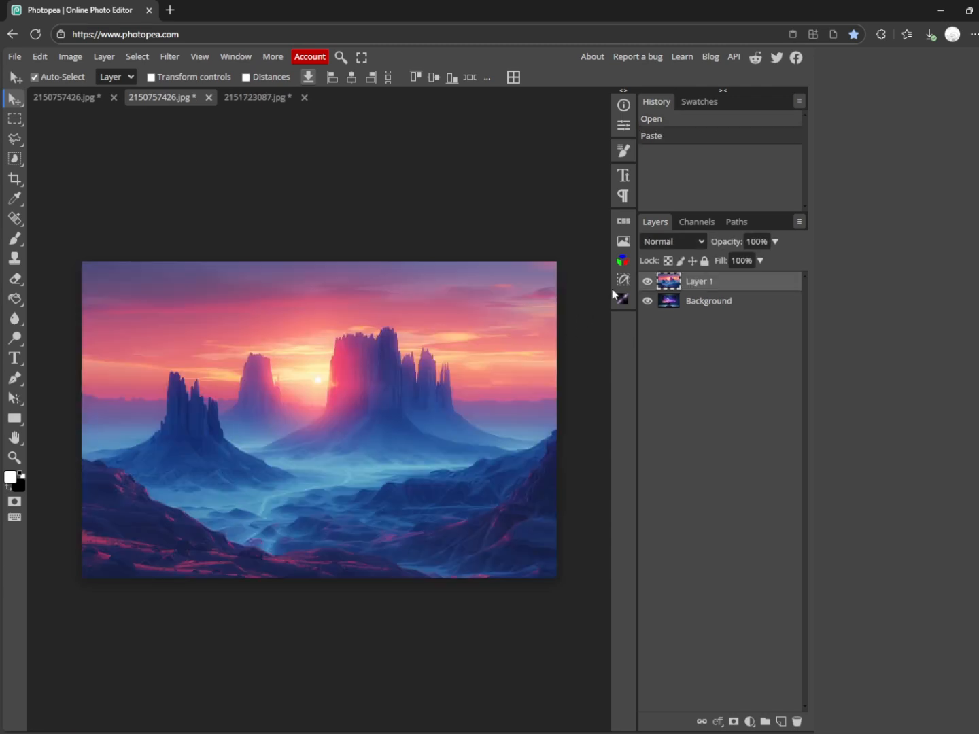
With the landscape hidden, copy the full-width desk strip from the Background to its own layer using a rectangular selection.
click(648, 283)
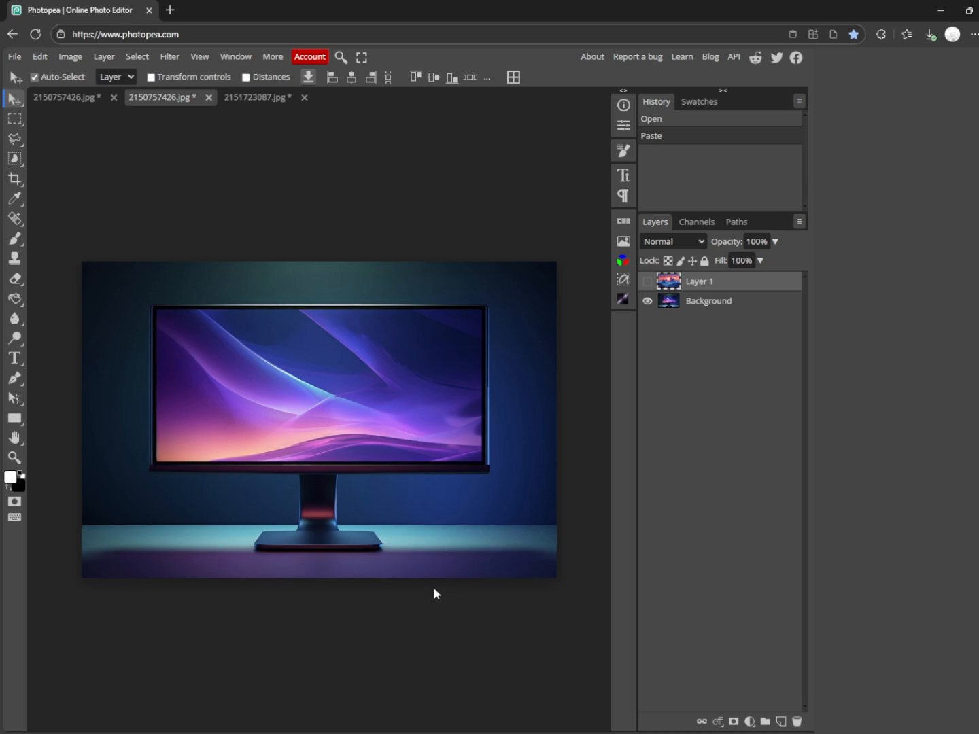
click(14, 119)
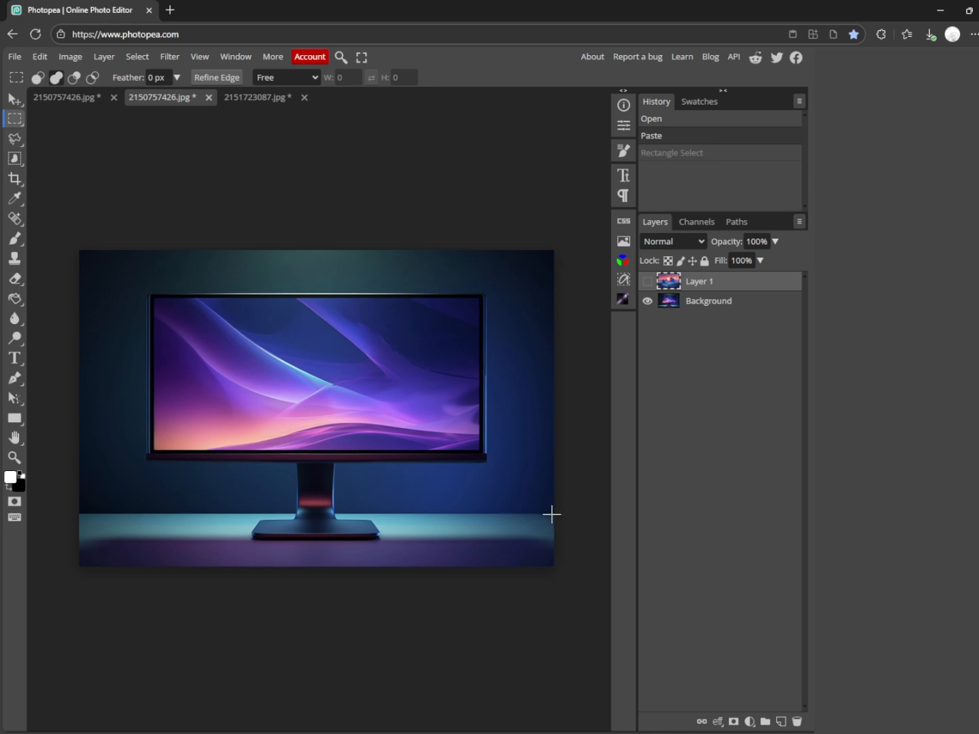
drag(552, 515, 31, 632)
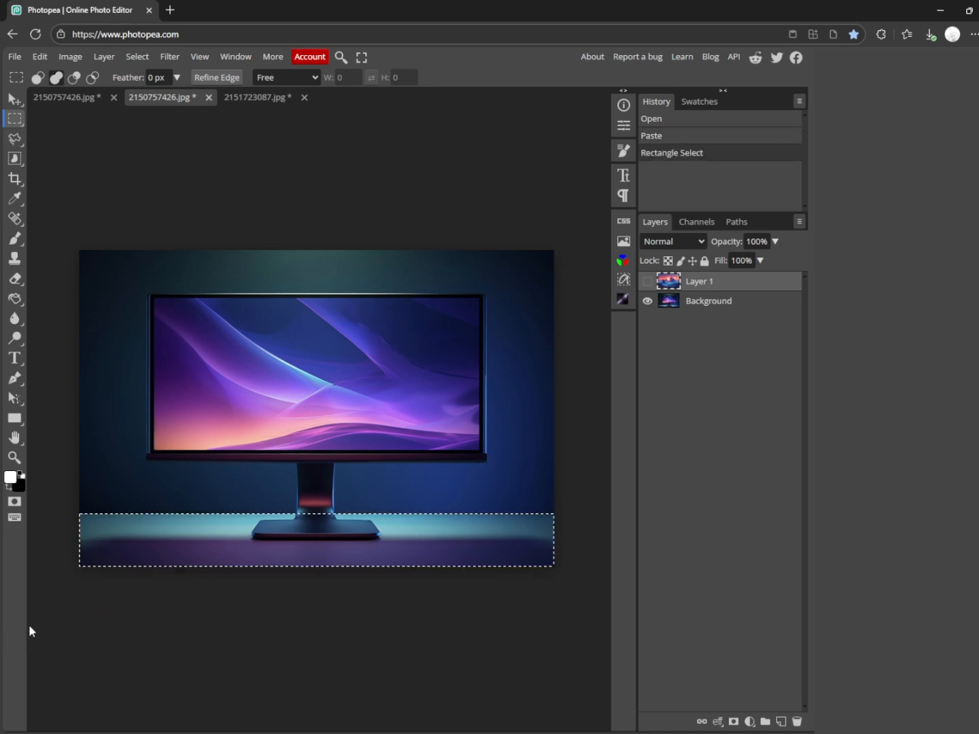
right_click(344, 541)
click(743, 304)
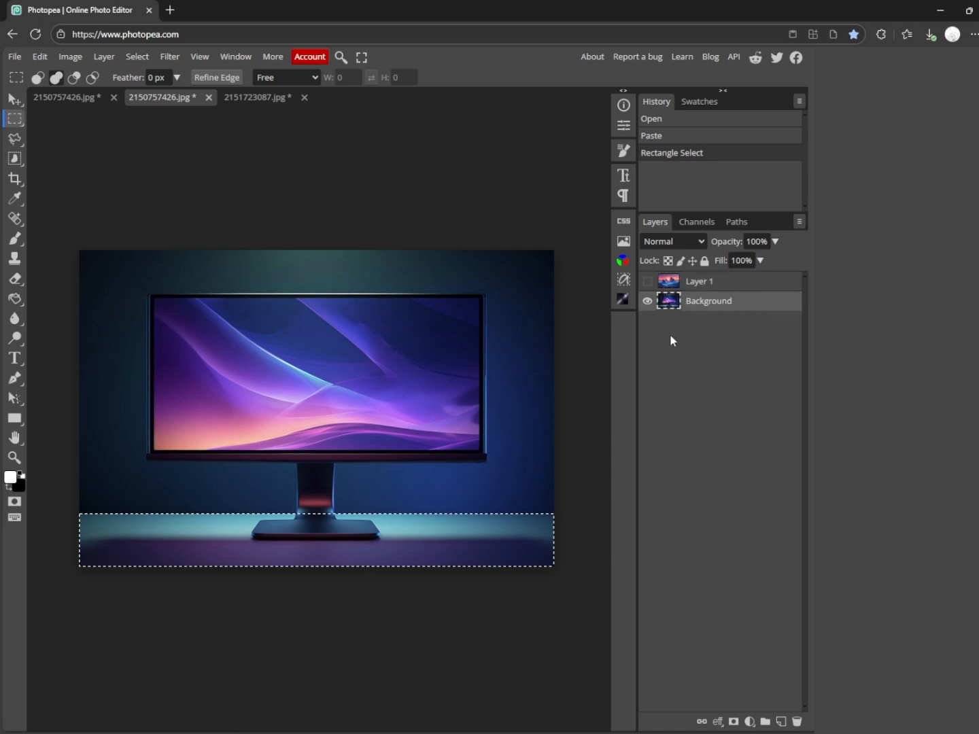
right_click(390, 536)
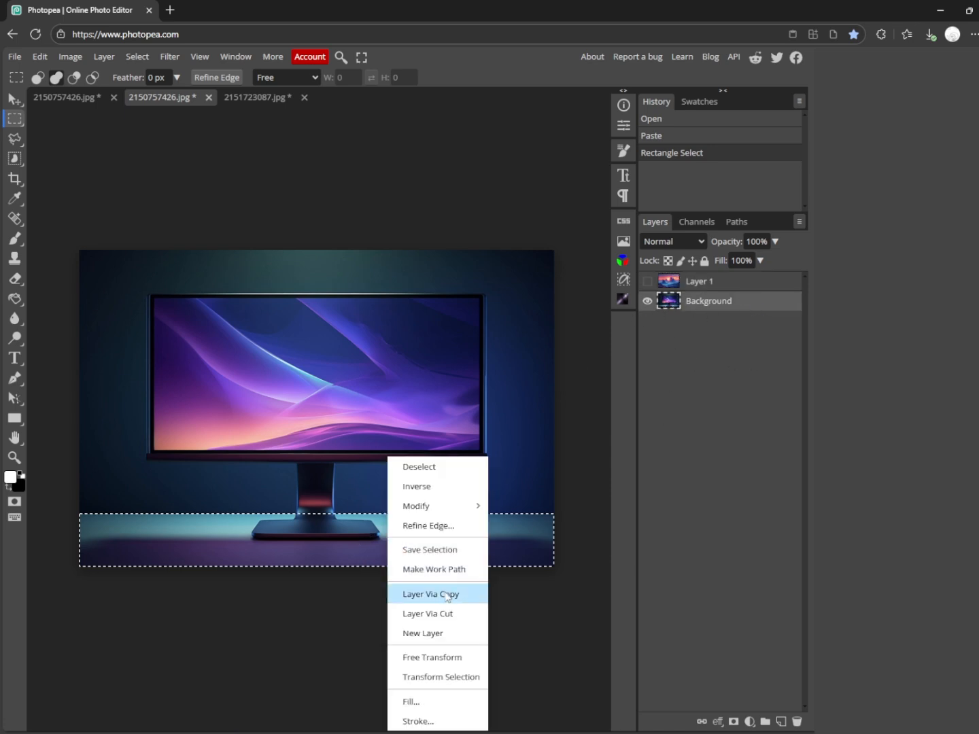
click(447, 596)
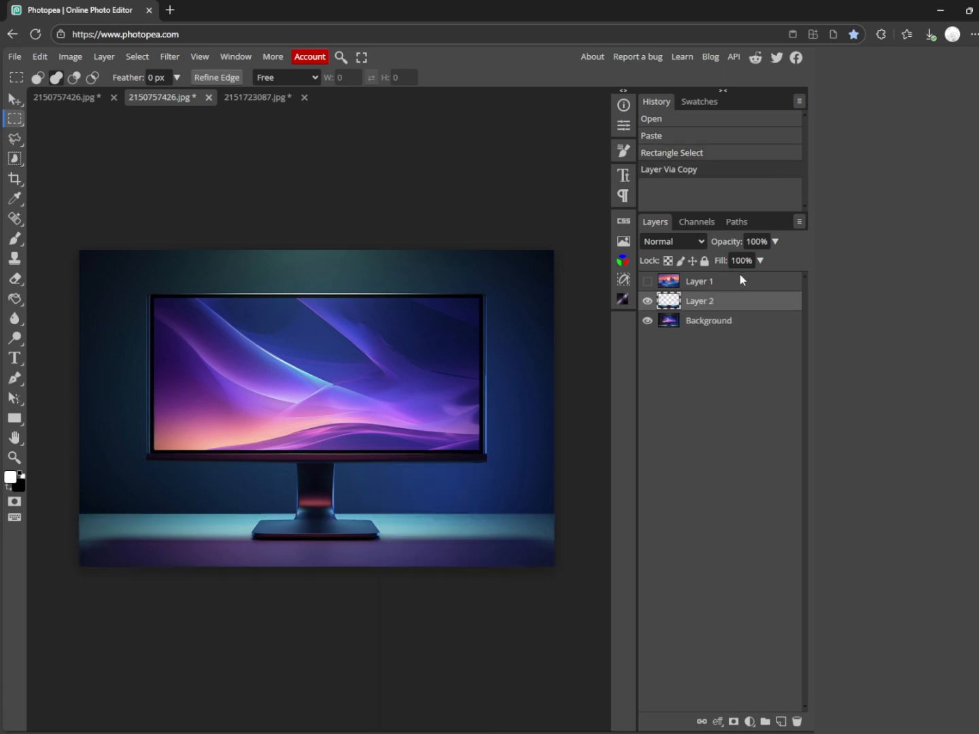
Show the landscape layer and move it directly below the desk strip layer.
click(647, 282)
drag(727, 281, 738, 315)
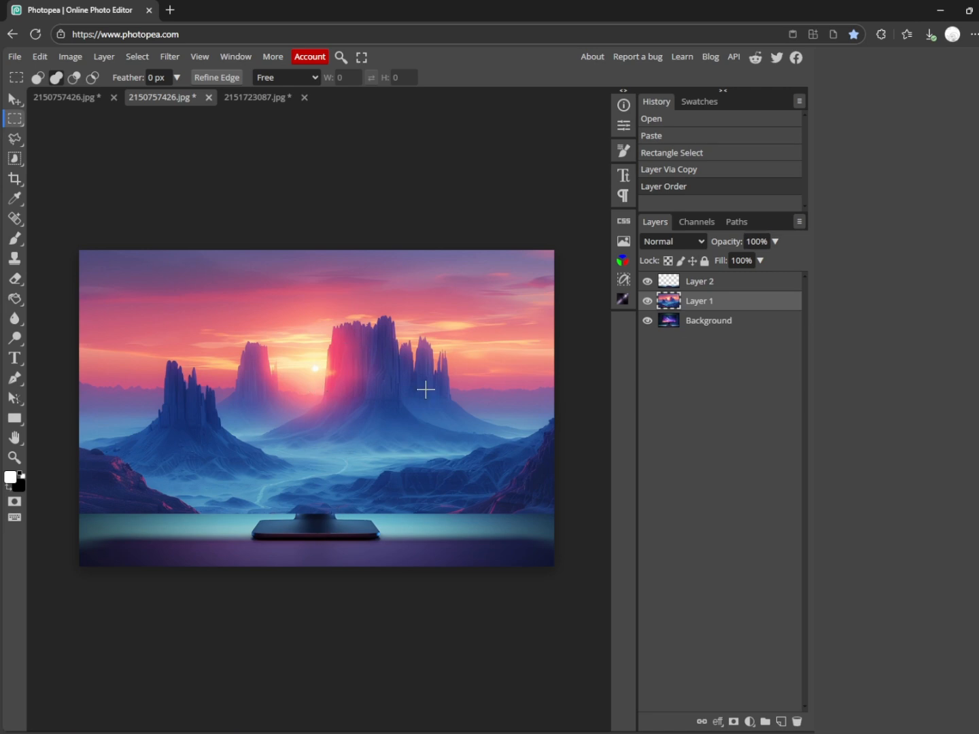
click(648, 302)
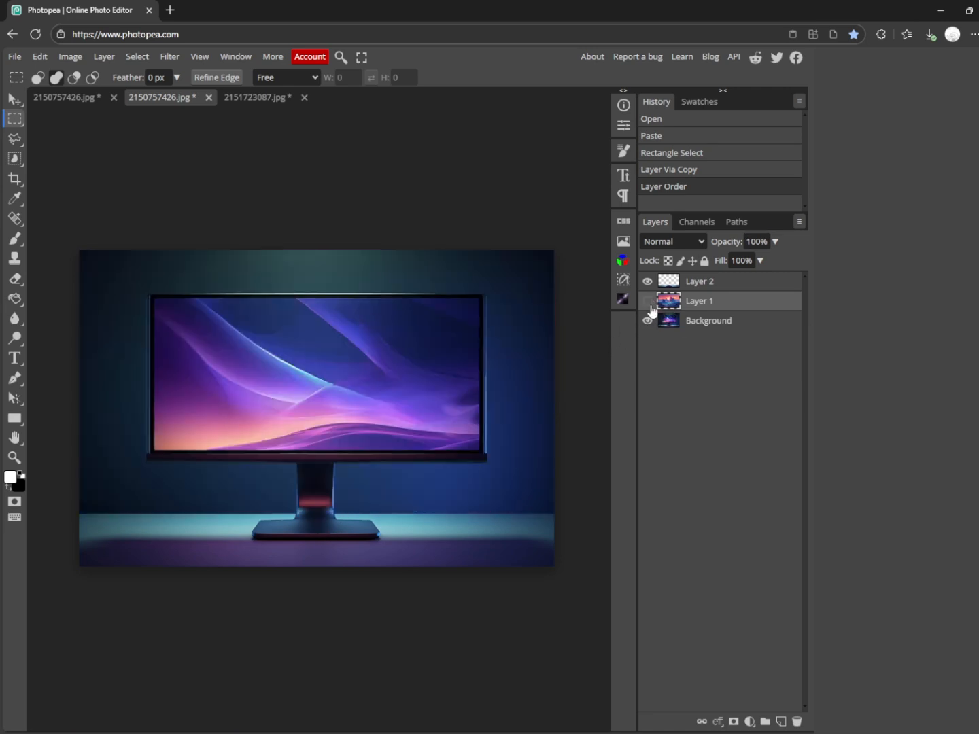
click(648, 303)
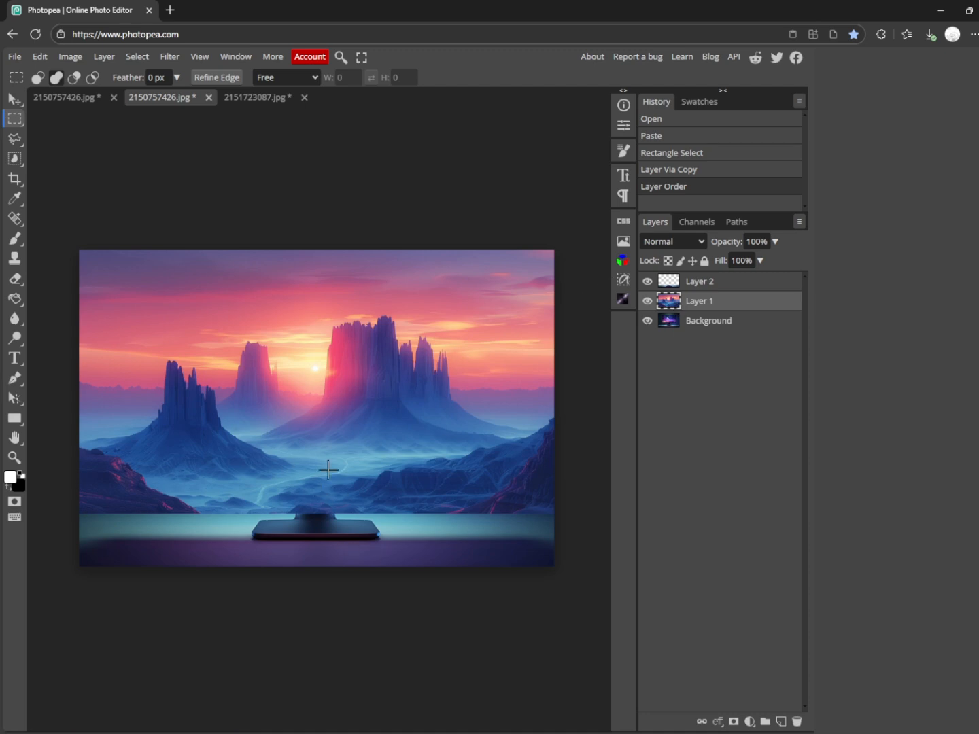
With the landscape hidden, copy the monitor screen and frame from the Background to a new layer using a rectangular selection of about 1074 × 537 px.
click(648, 301)
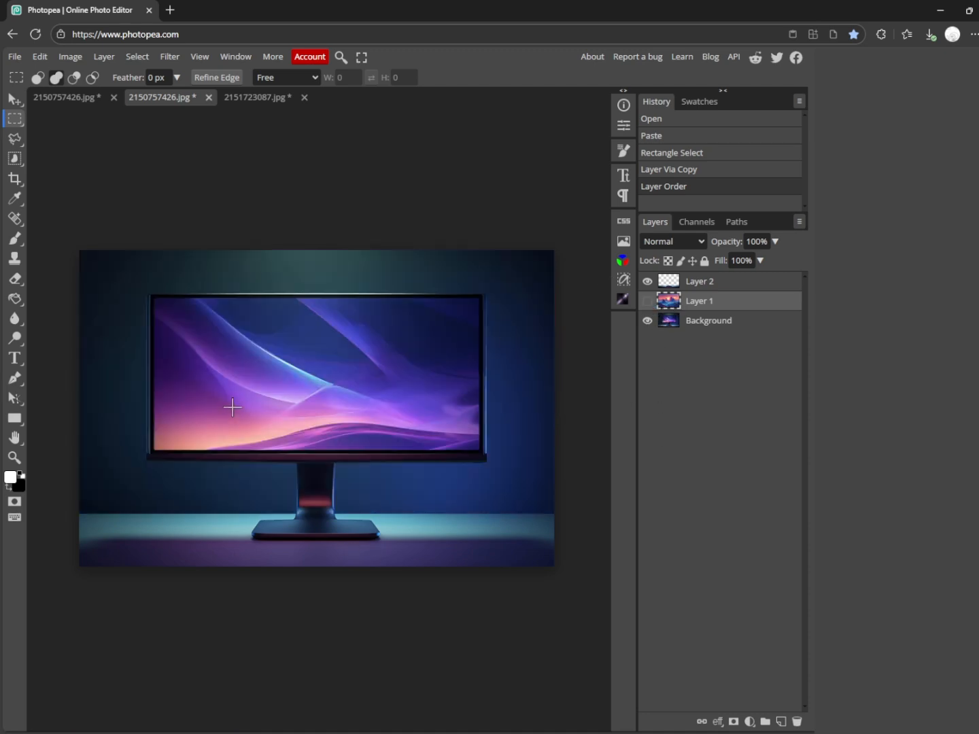
click(722, 325)
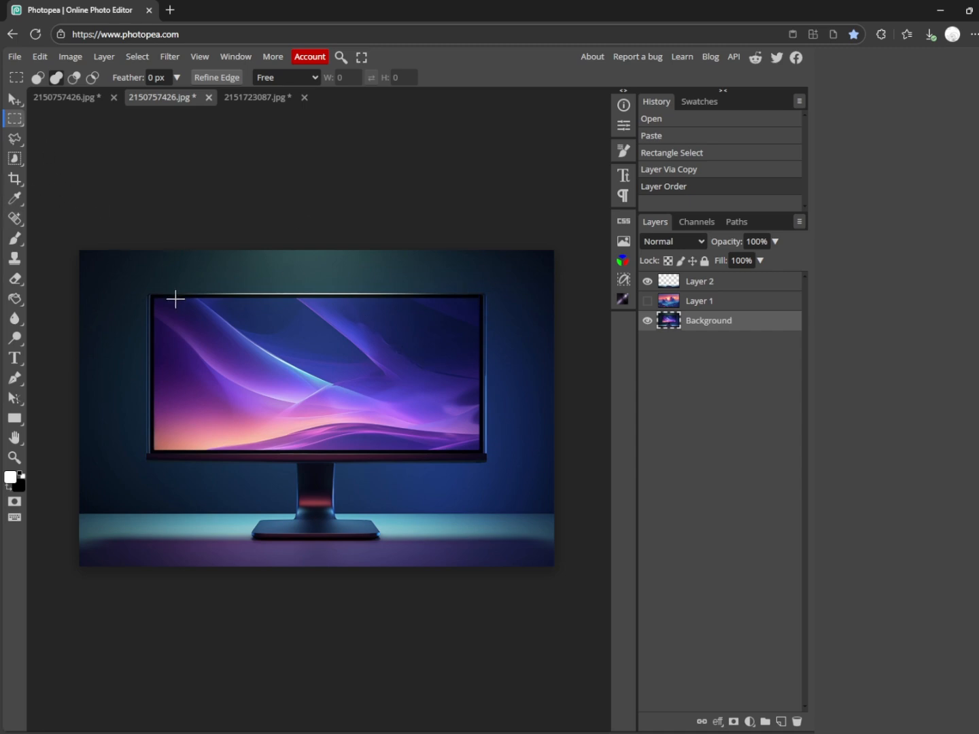
drag(147, 294, 488, 463)
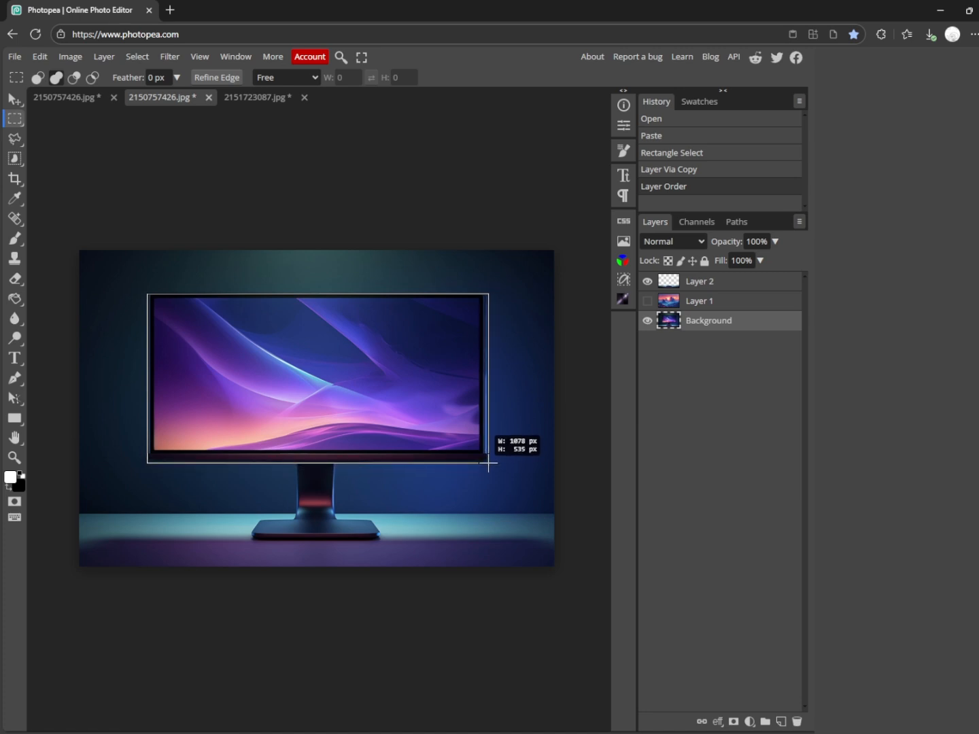
drag(489, 462, 487, 465)
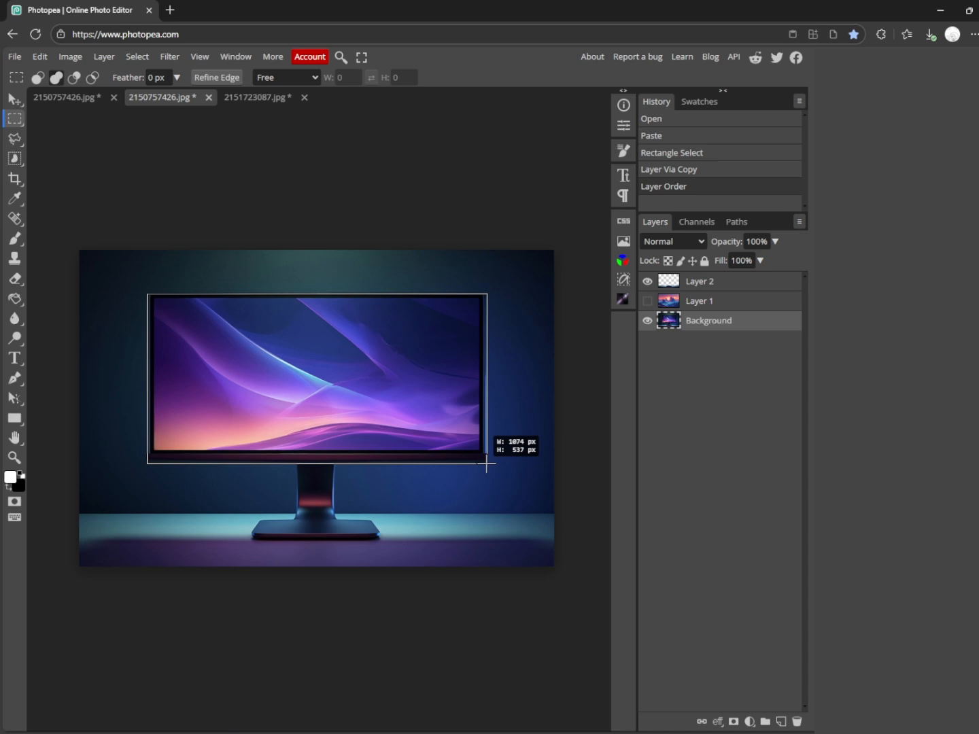
mouse_move(486, 463)
mouse_down()
mouse_move(499, 475)
mouse_move(465, 449)
mouse_move(500, 475)
mouse_move(477, 443)
mouse_move(487, 469)
mouse_move(475, 455)
mouse_move(477, 463)
mouse_move(486, 462)
mouse_up()
right_click(232, 346)
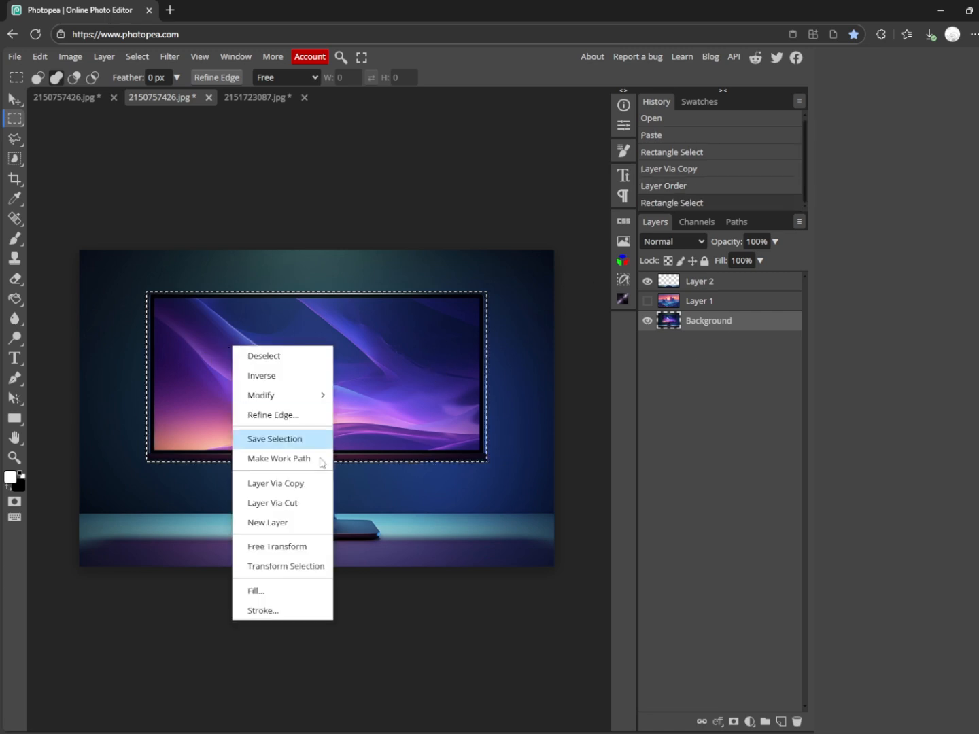
click(301, 485)
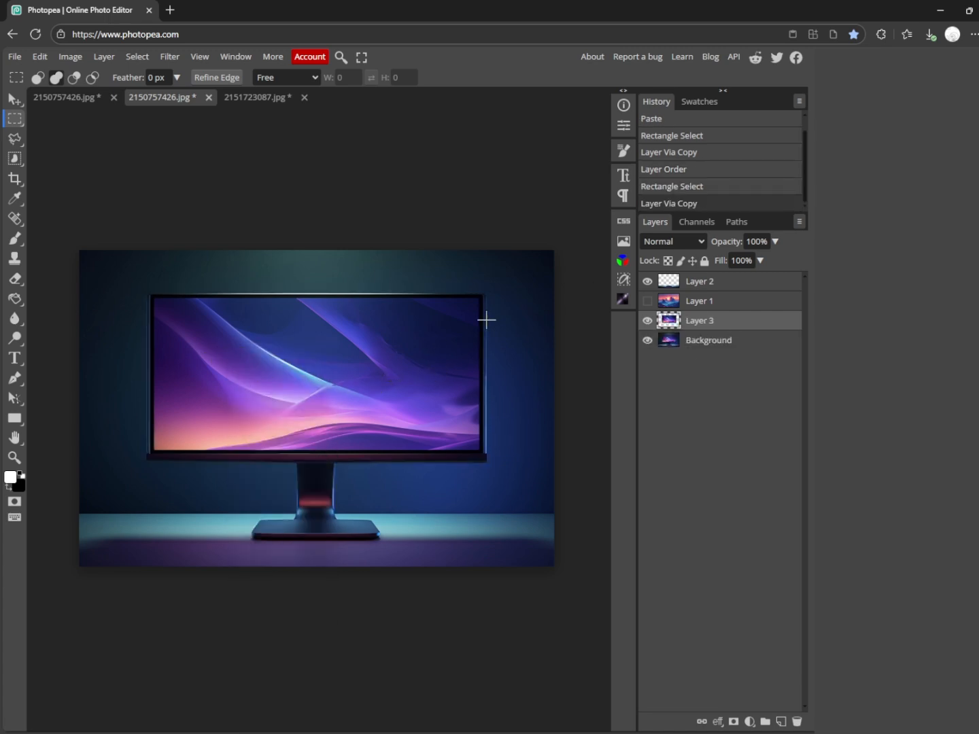
Move the landscape layer beneath the copied monitor screen layer and hide the landscape.
click(648, 302)
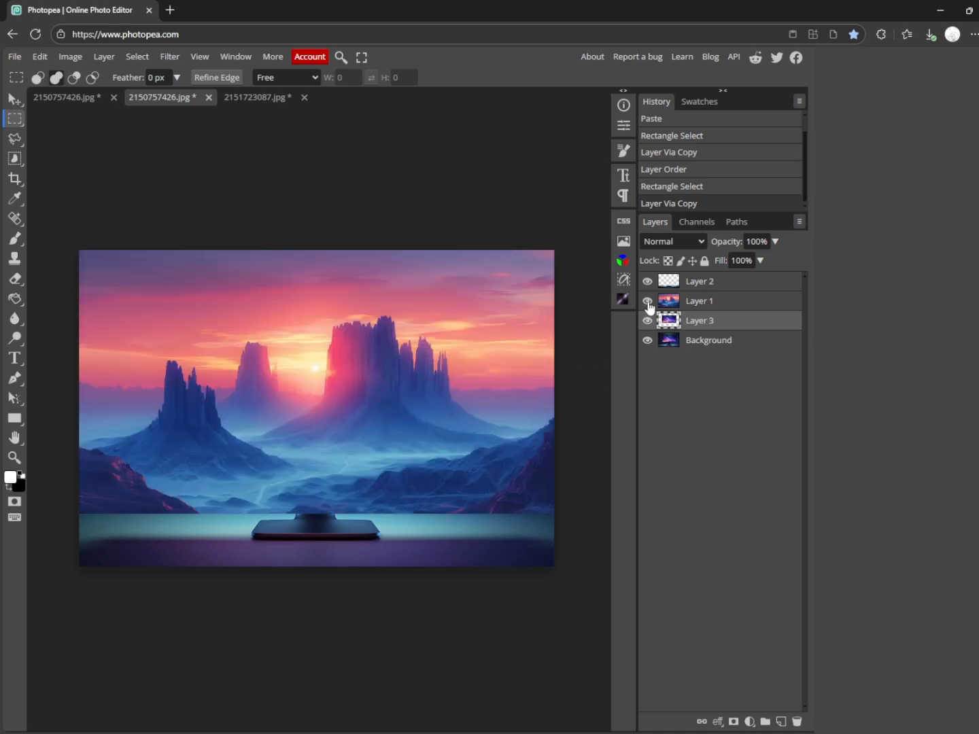
drag(736, 306, 734, 336)
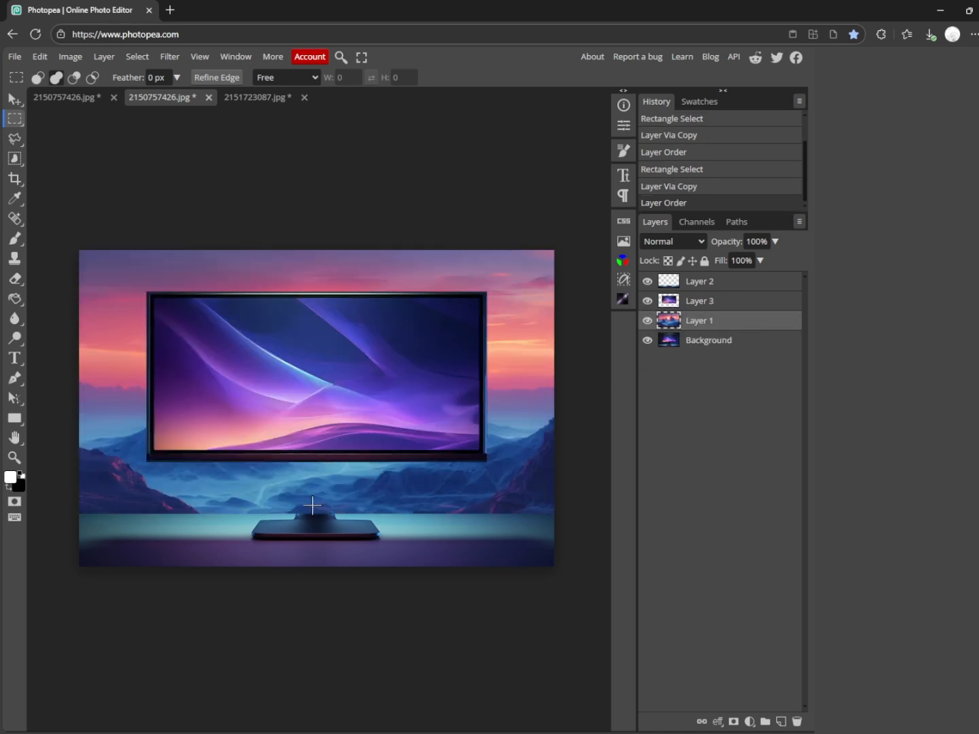
click(648, 321)
On the Background layer, trace the left edge of the stand's neck with a Pen tool path from the lower bezel to the base.
click(738, 341)
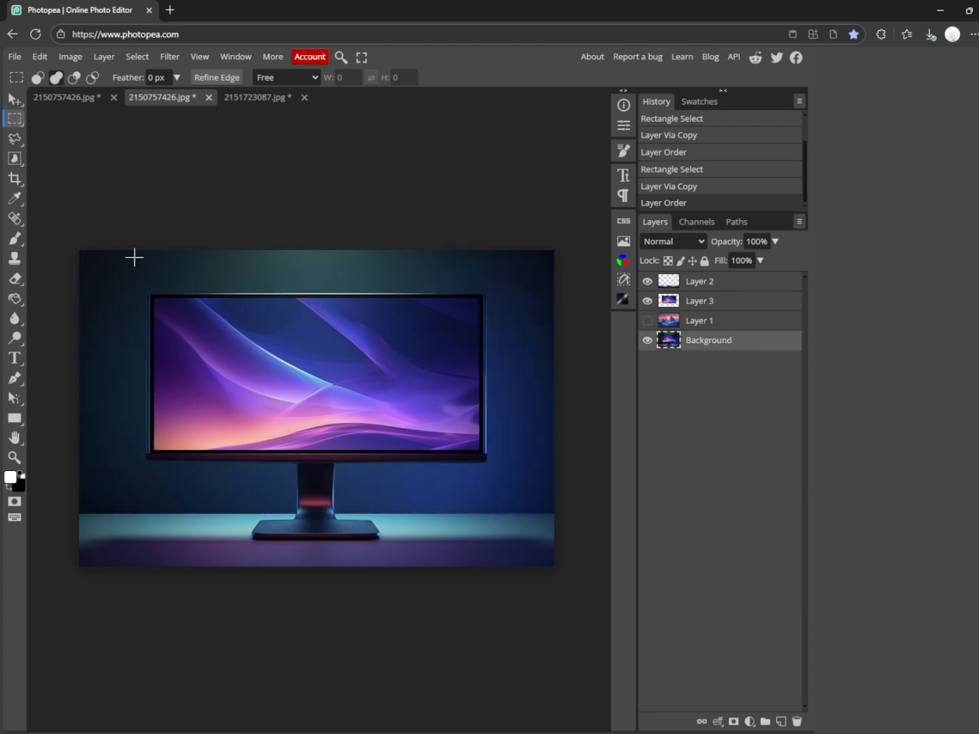
click(704, 306)
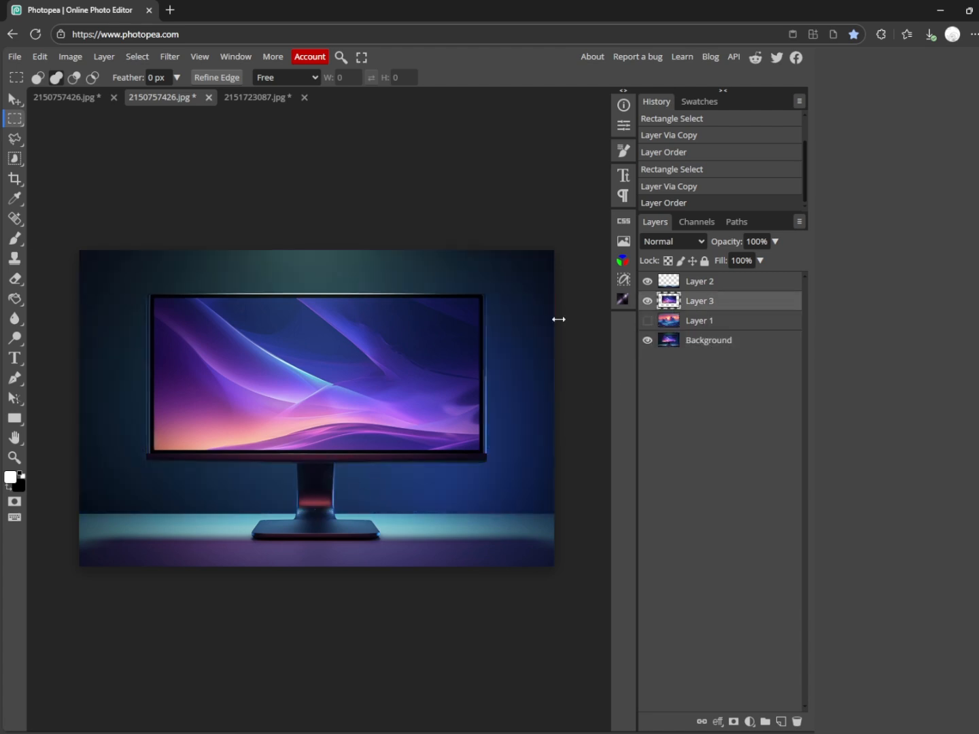
click(739, 340)
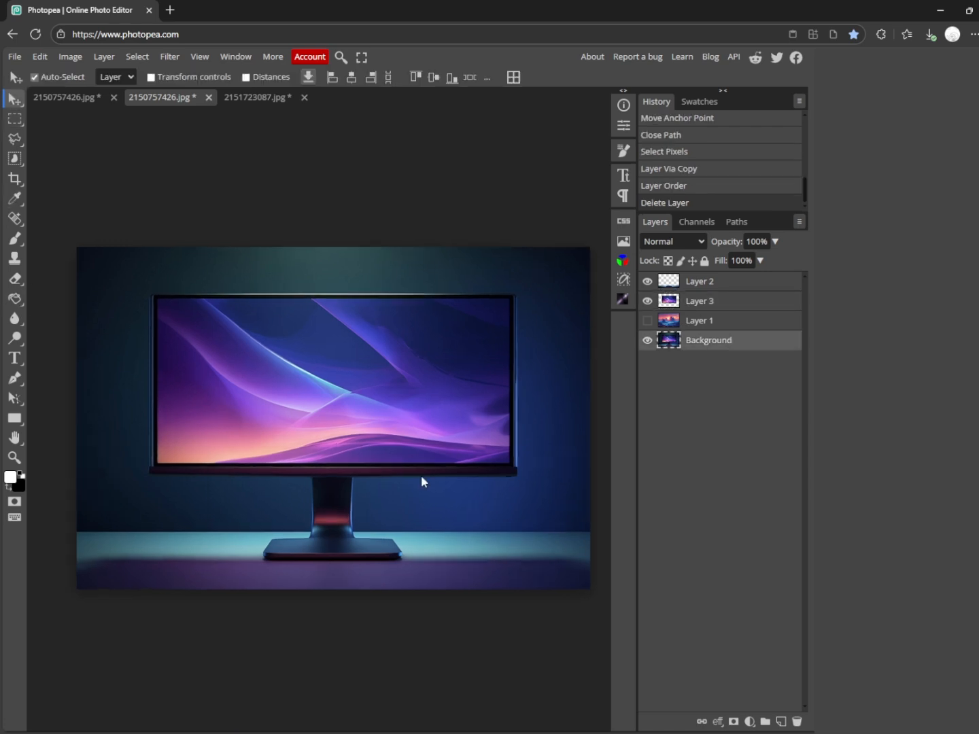
scroll(296, 490, up, 5)
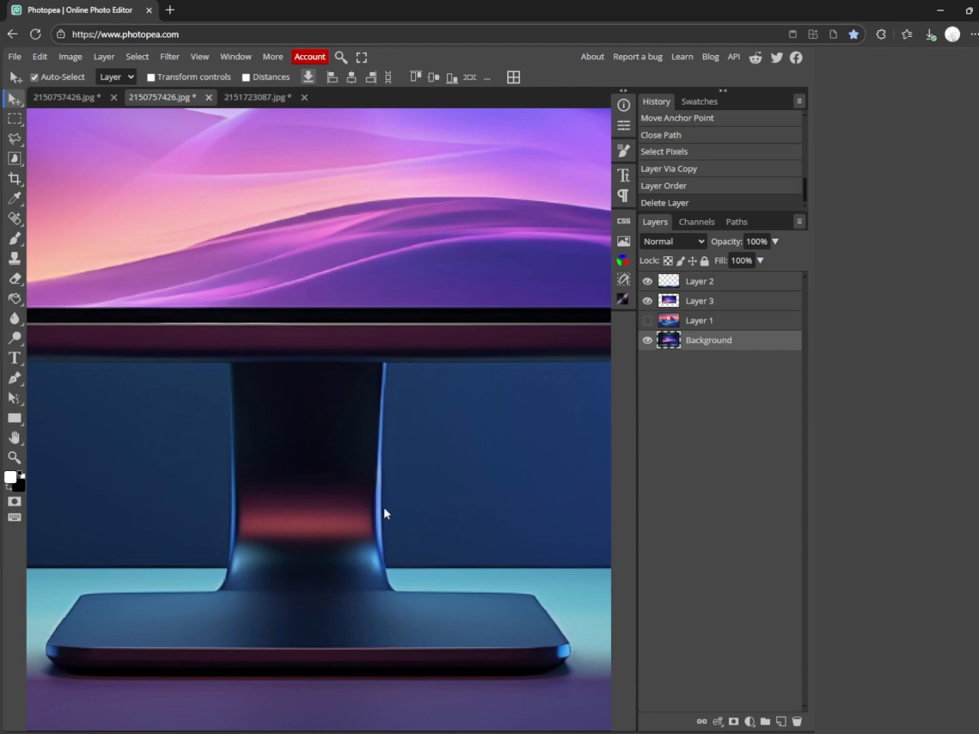
click(22, 384)
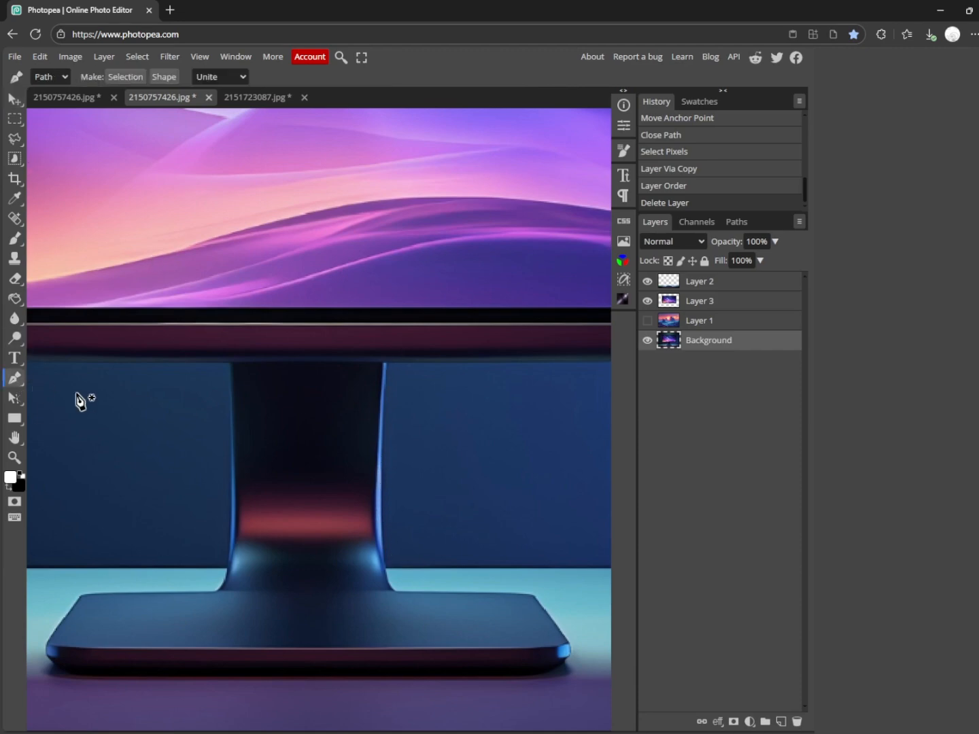
click(234, 330)
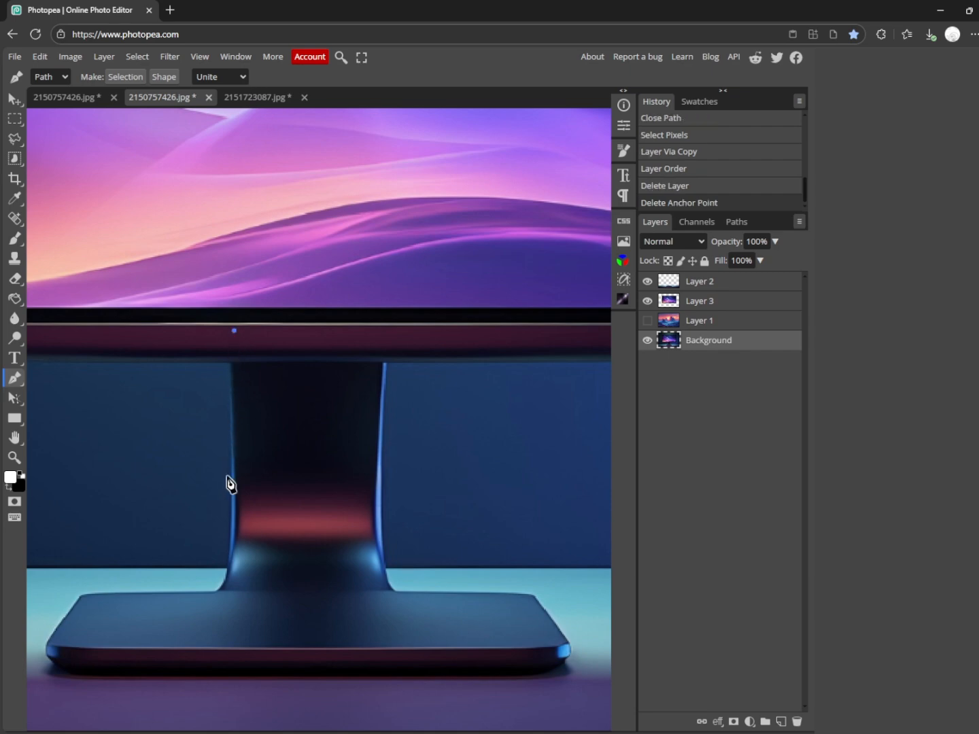
drag(232, 472, 234, 529)
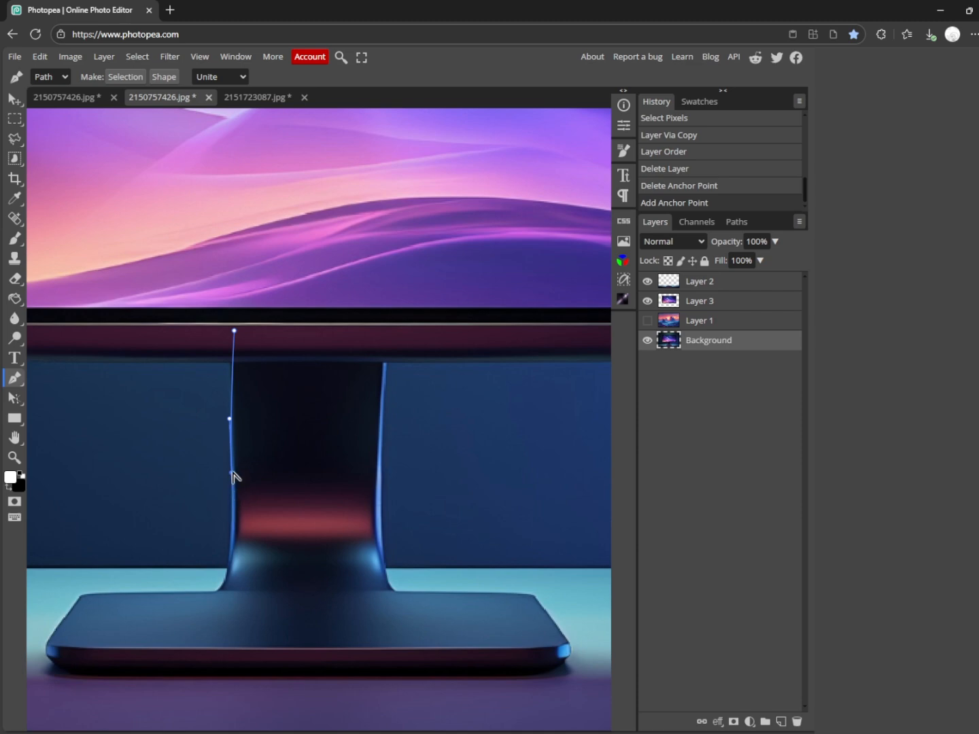
click(235, 581)
drag(203, 596, 209, 603)
click(234, 582)
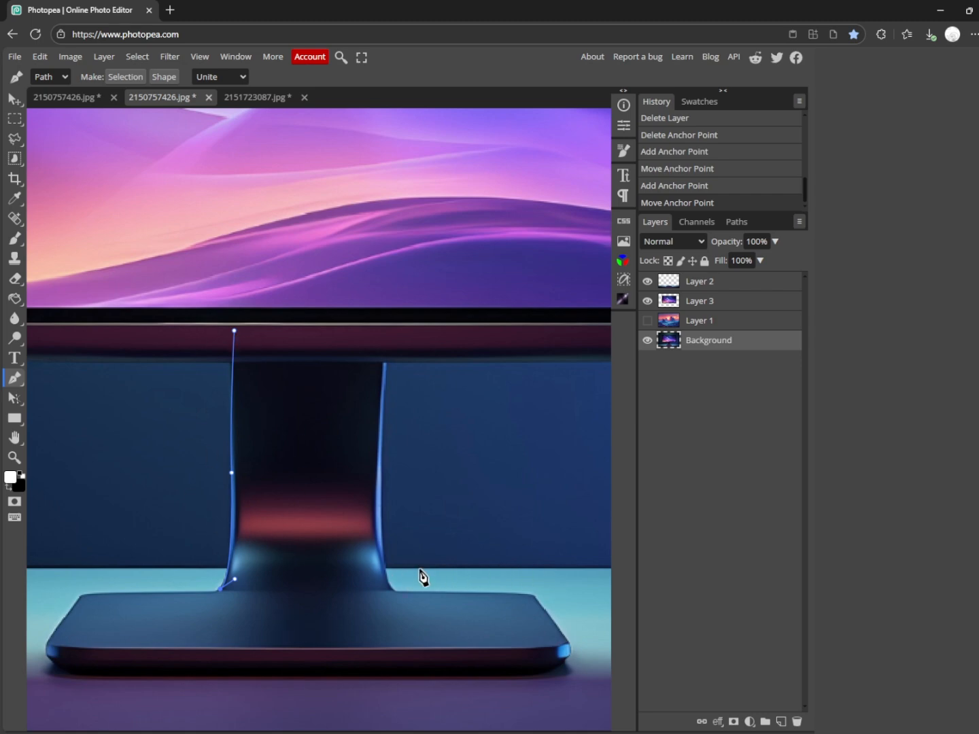
Continue the Pen tool path across the base and up the right edge of the stand's neck, and close it inside the lower bezel.
click(392, 590)
drag(395, 593, 385, 520)
alt+click(386, 565)
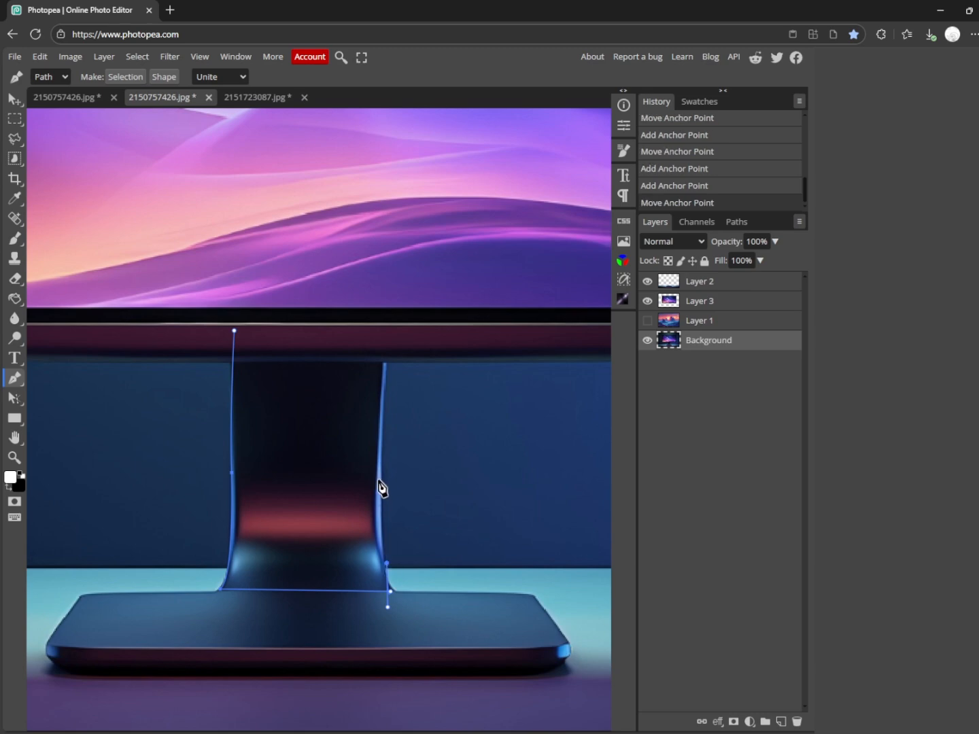
drag(383, 476, 387, 410)
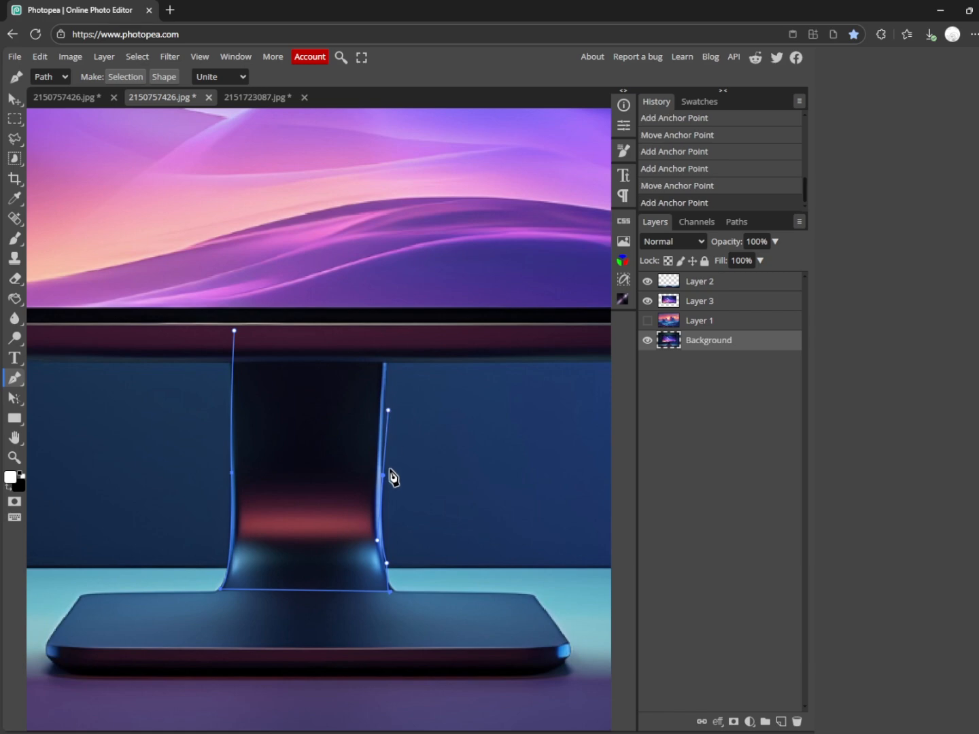
alt+click(383, 475)
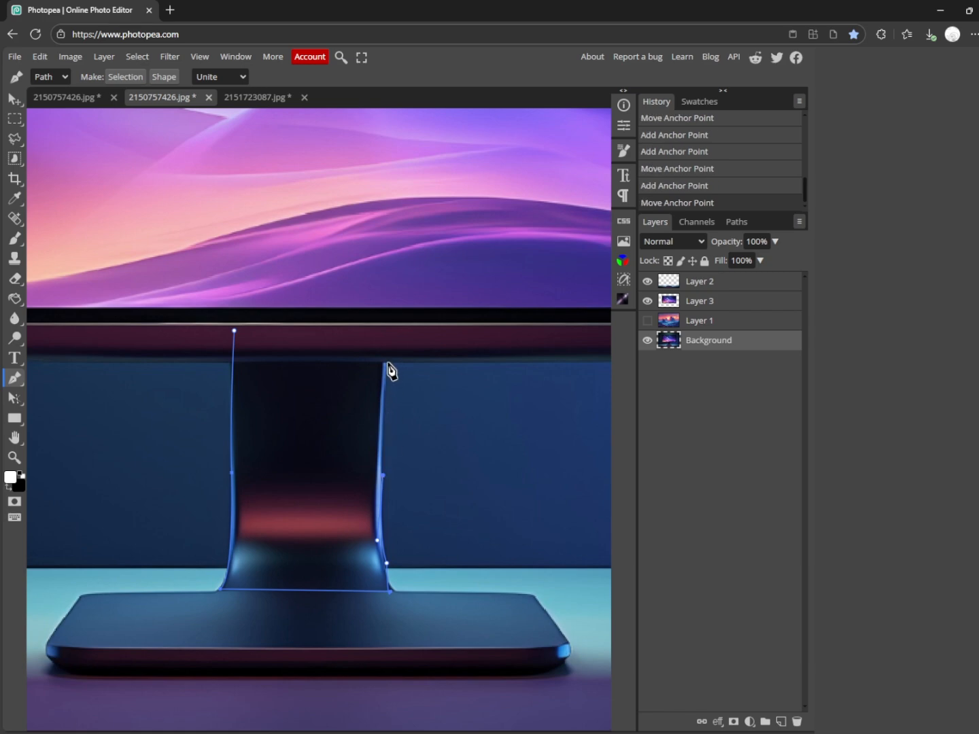
drag(389, 344, 399, 318)
alt+click(389, 343)
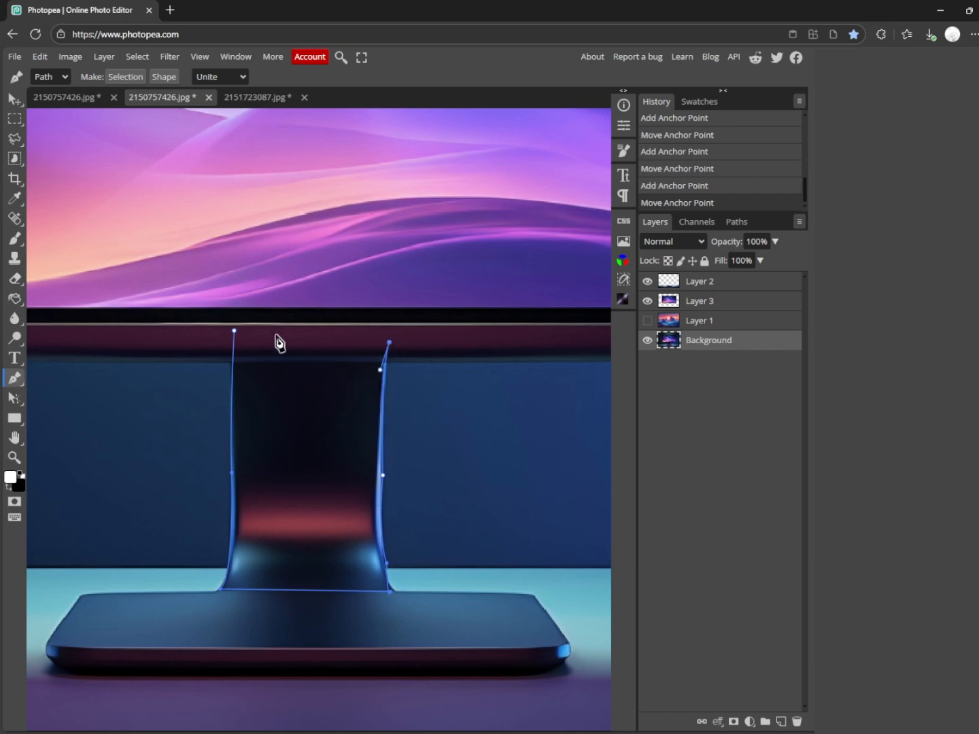
click(236, 331)
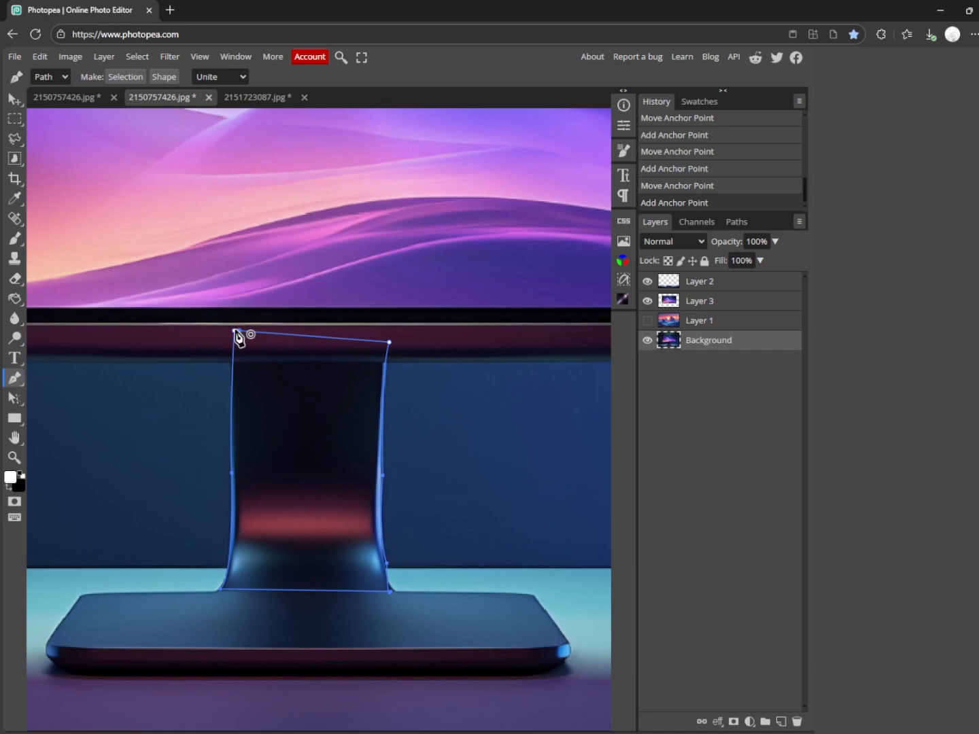
click(236, 332)
Convert the closed path into a selection and copy the stand's neck from the Background to a new layer.
right_click(273, 341)
click(311, 406)
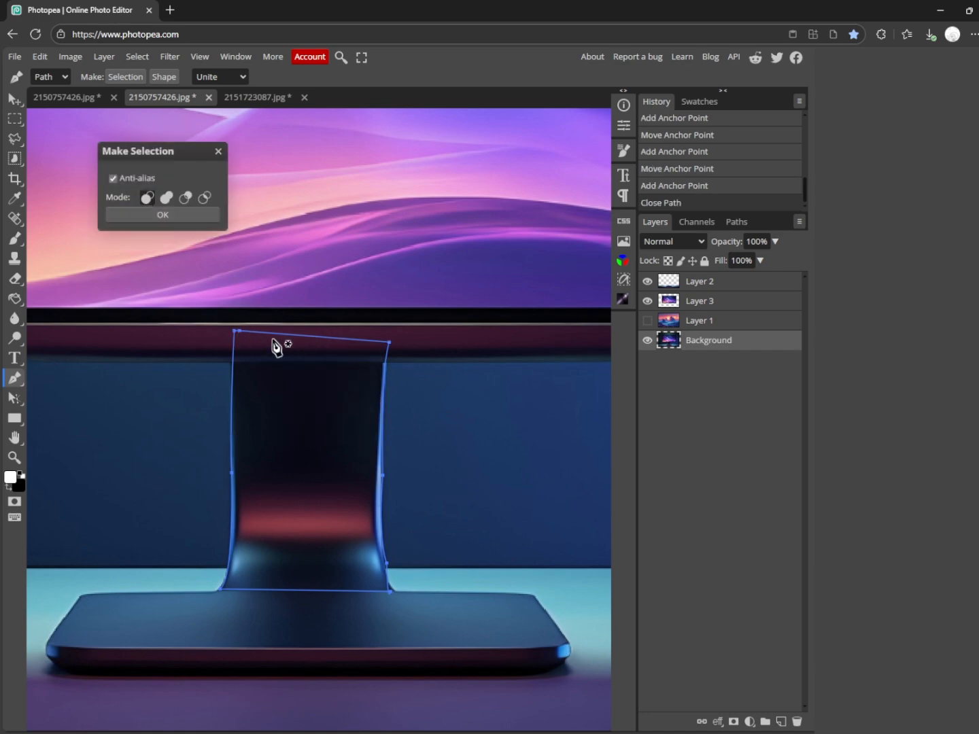
click(194, 216)
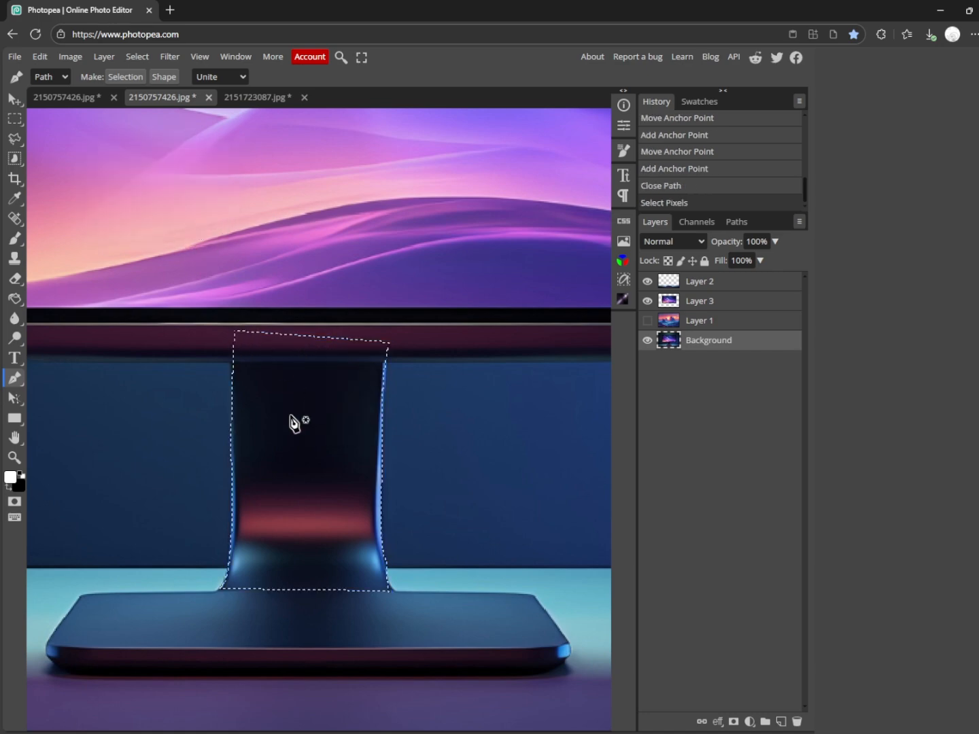
right_click(338, 404)
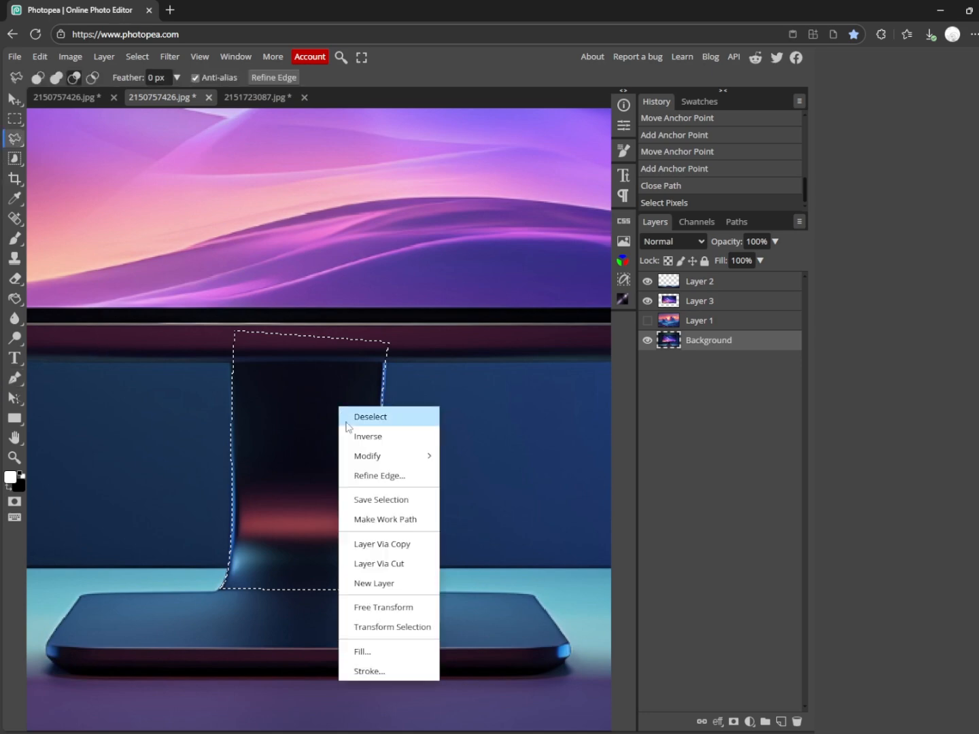
click(388, 544)
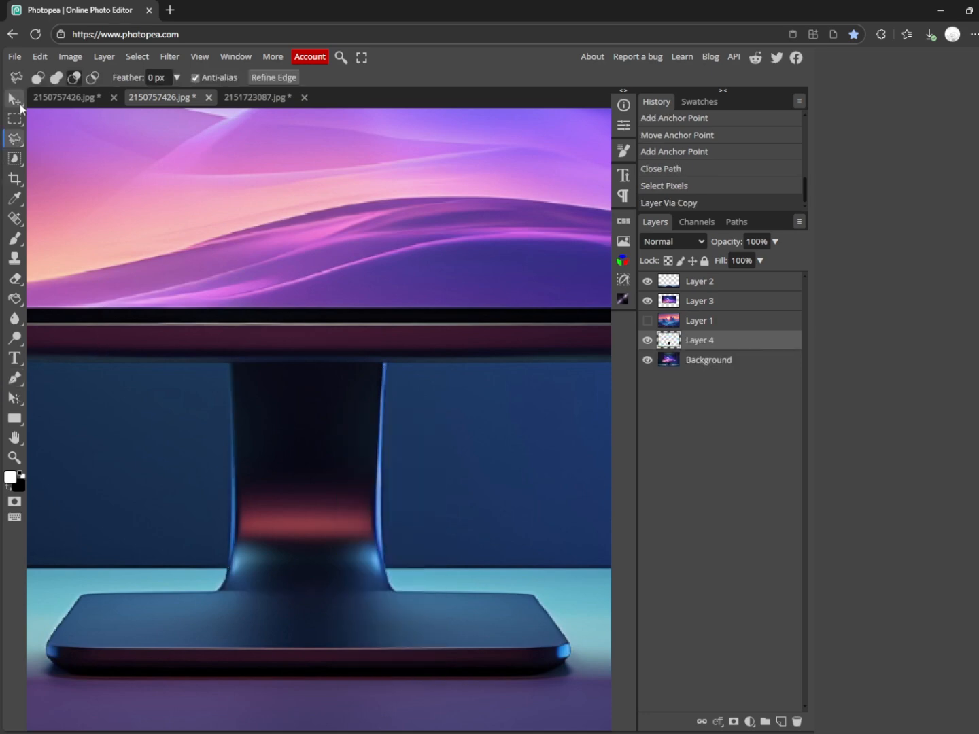
Show the landscape layer and move it directly beneath the copied stand neck layer.
click(14, 99)
click(647, 321)
drag(717, 327, 738, 350)
scroll(476, 358, down, 5)
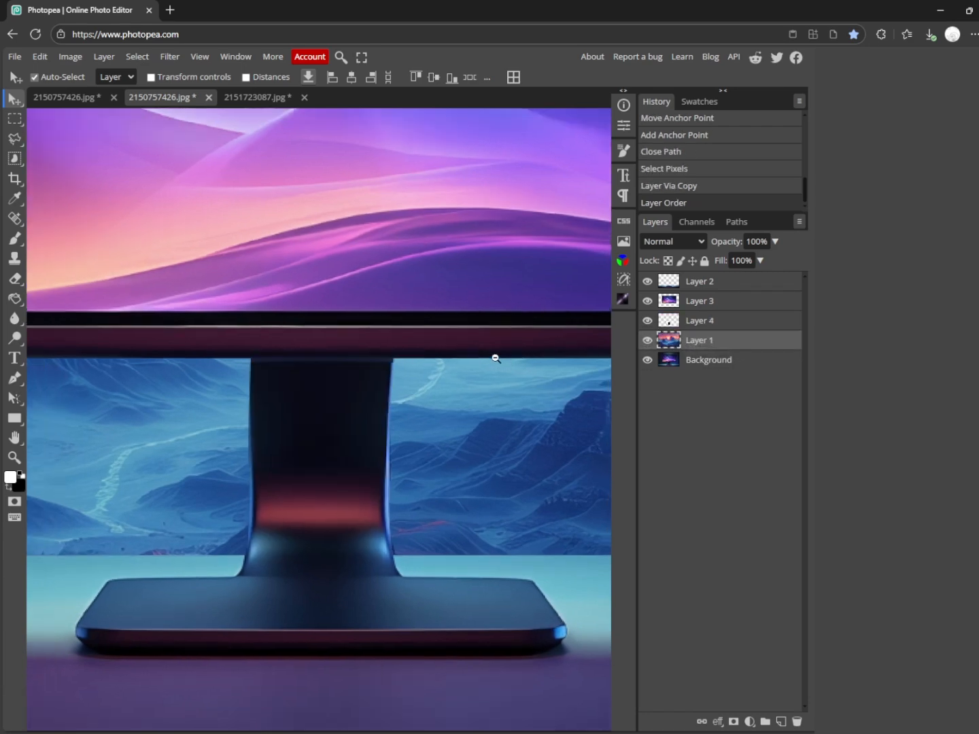
scroll(420, 410, down, 2)
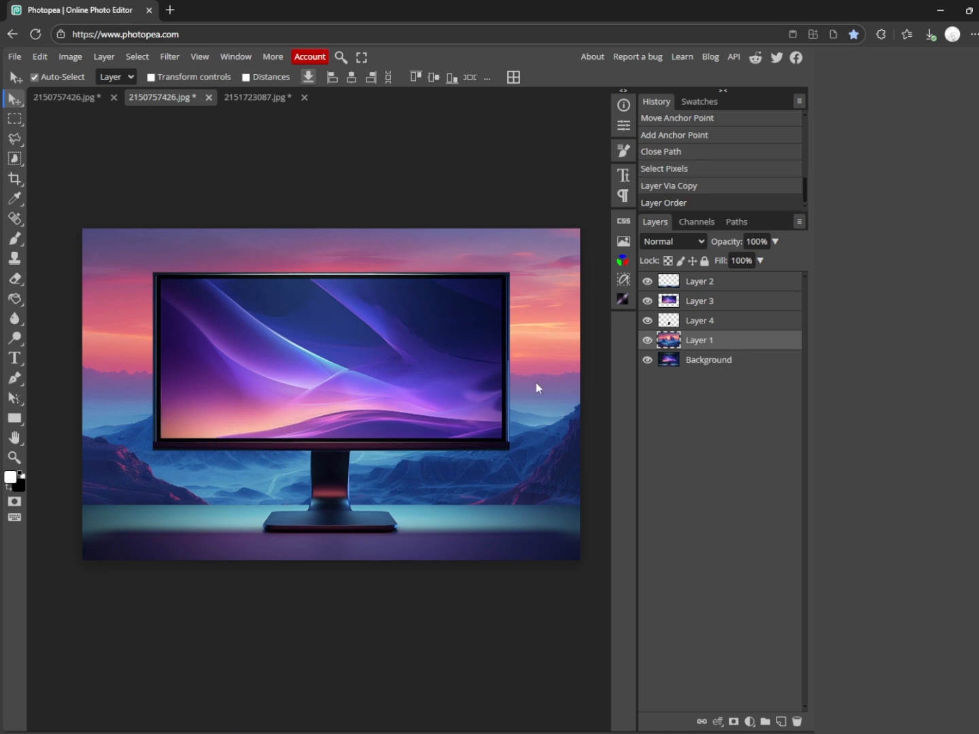
Duplicate the landscape layer, and copy the monitor's display area inside the frame from the Background to a new layer using a rectangular selection.
key(ctrl+j)
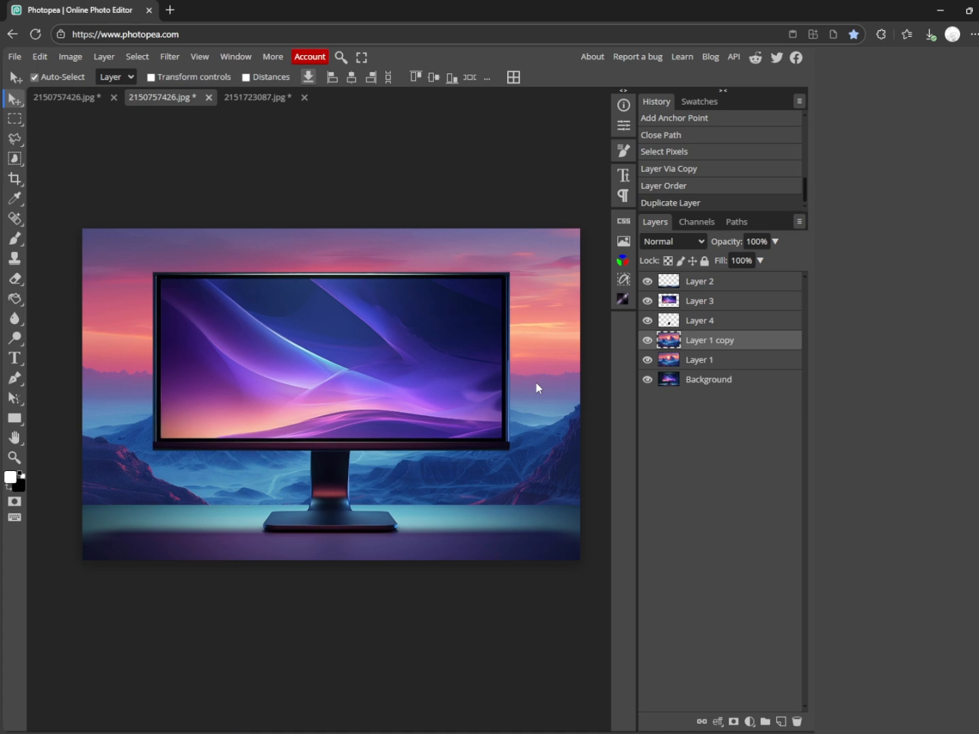
click(664, 389)
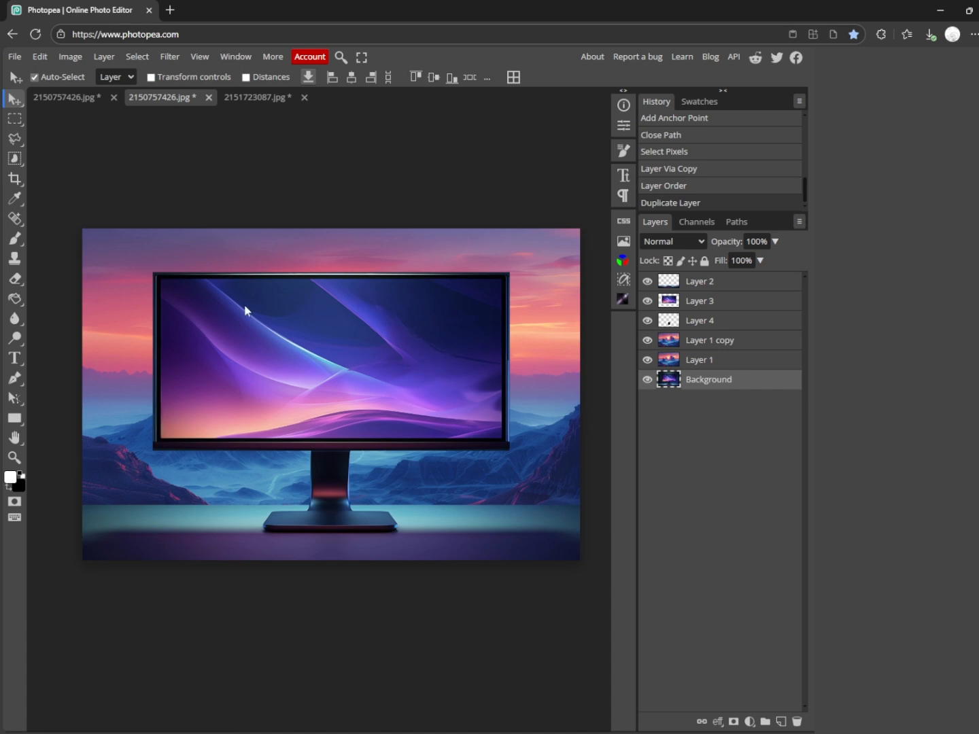
click(21, 125)
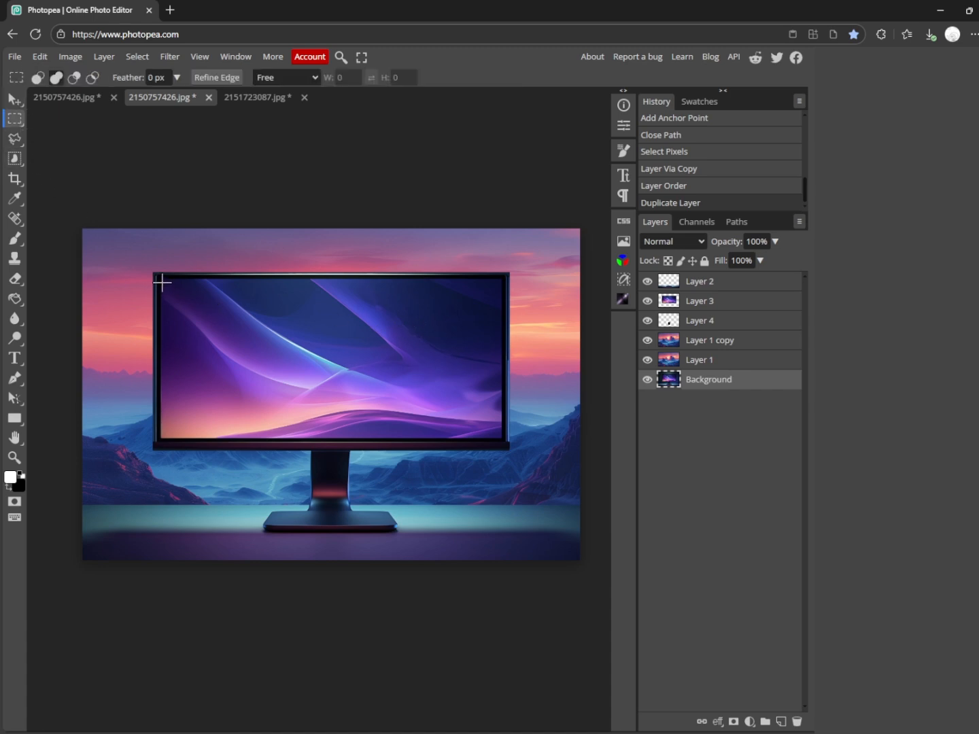
drag(161, 280, 504, 441)
right_click(411, 370)
click(422, 510)
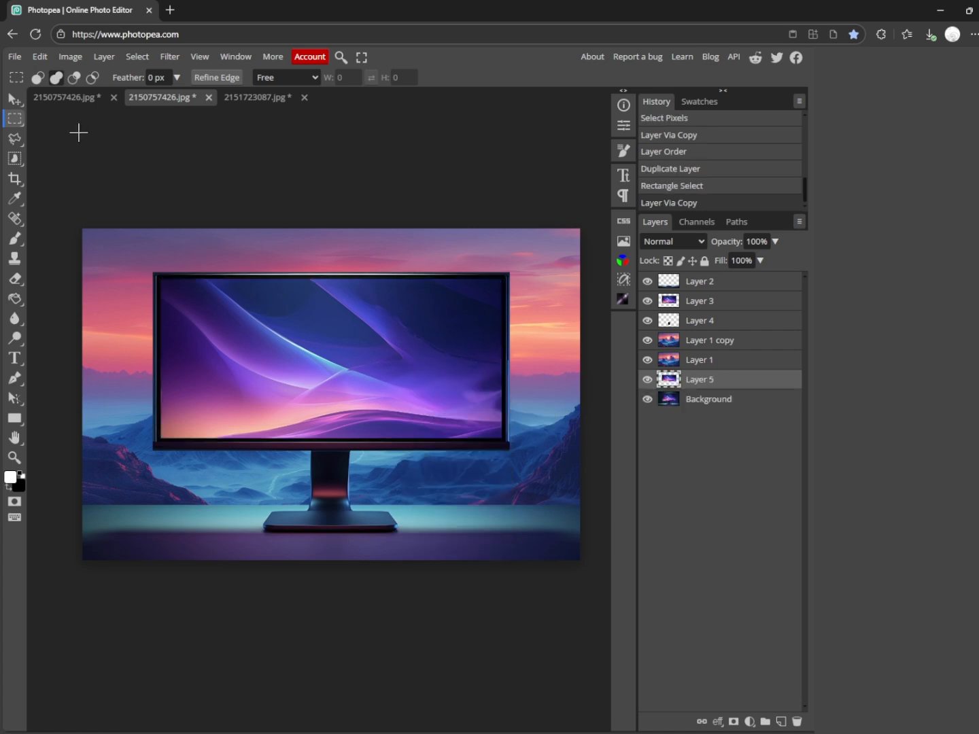
Clip the original landscape layer to the copied display area and move both layers directly above the monitor frame layer.
click(13, 100)
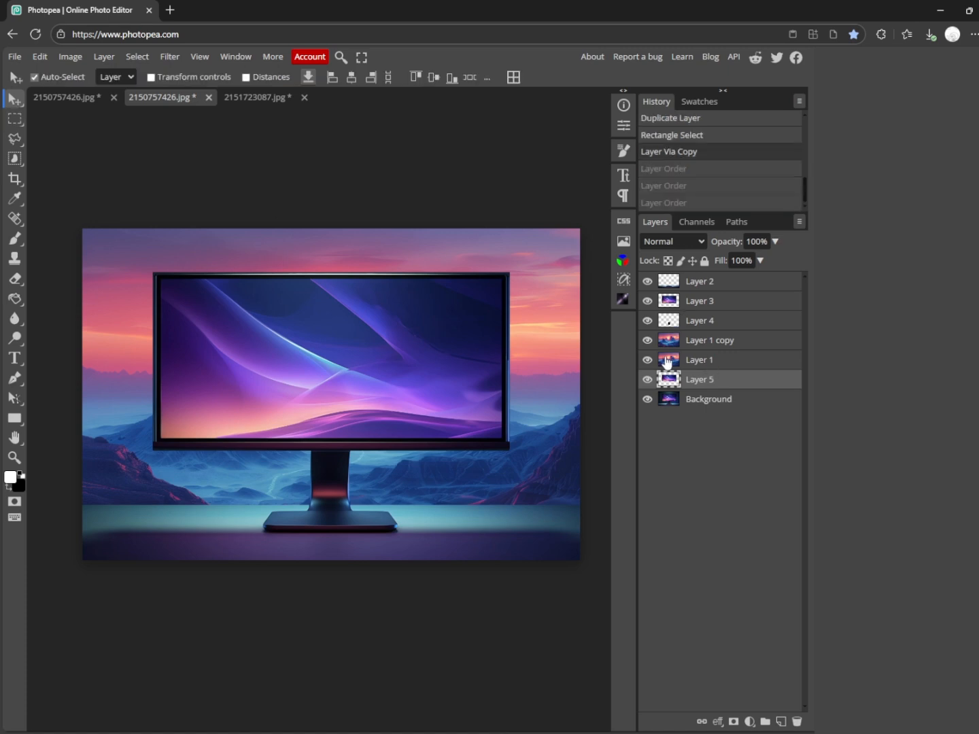
right_click(667, 357)
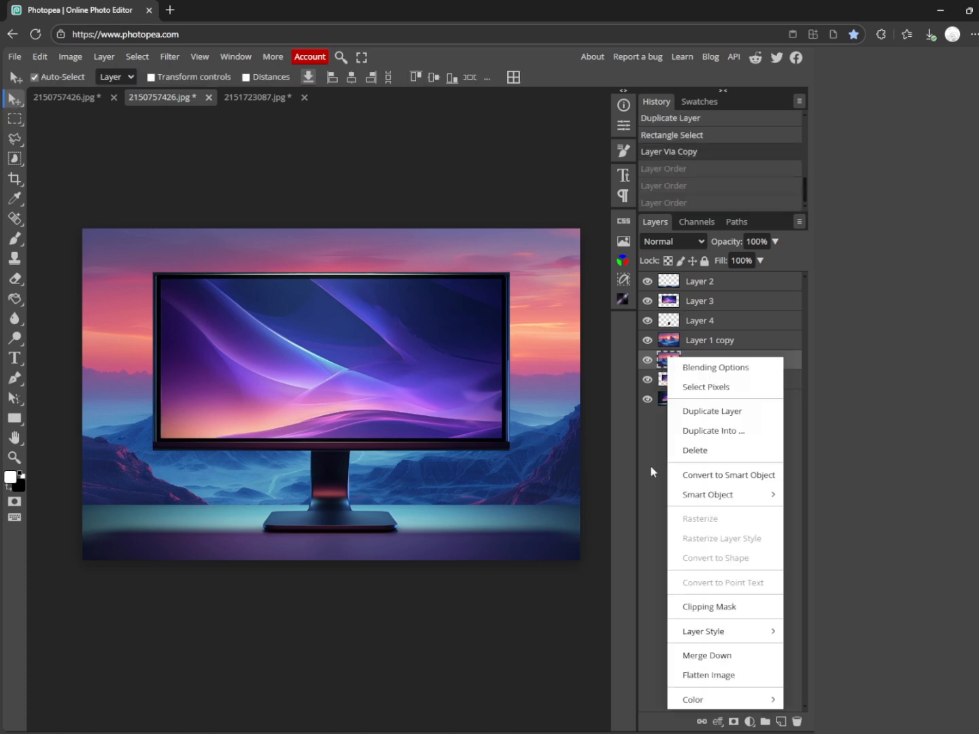
click(725, 607)
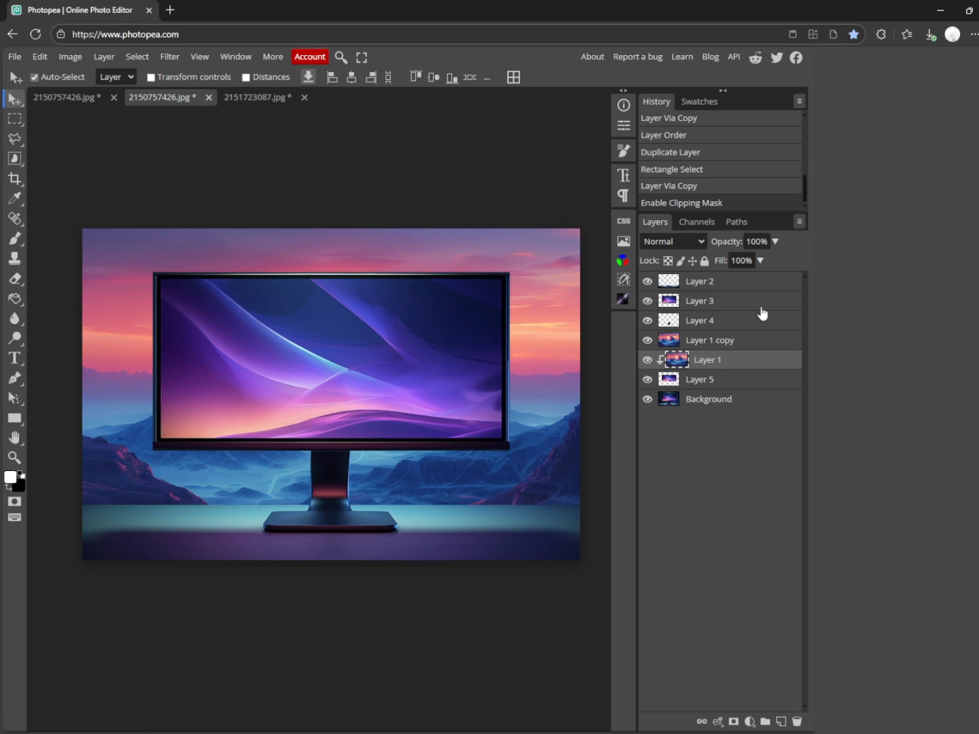
click(648, 301)
click(648, 302)
click(647, 301)
click(647, 301)
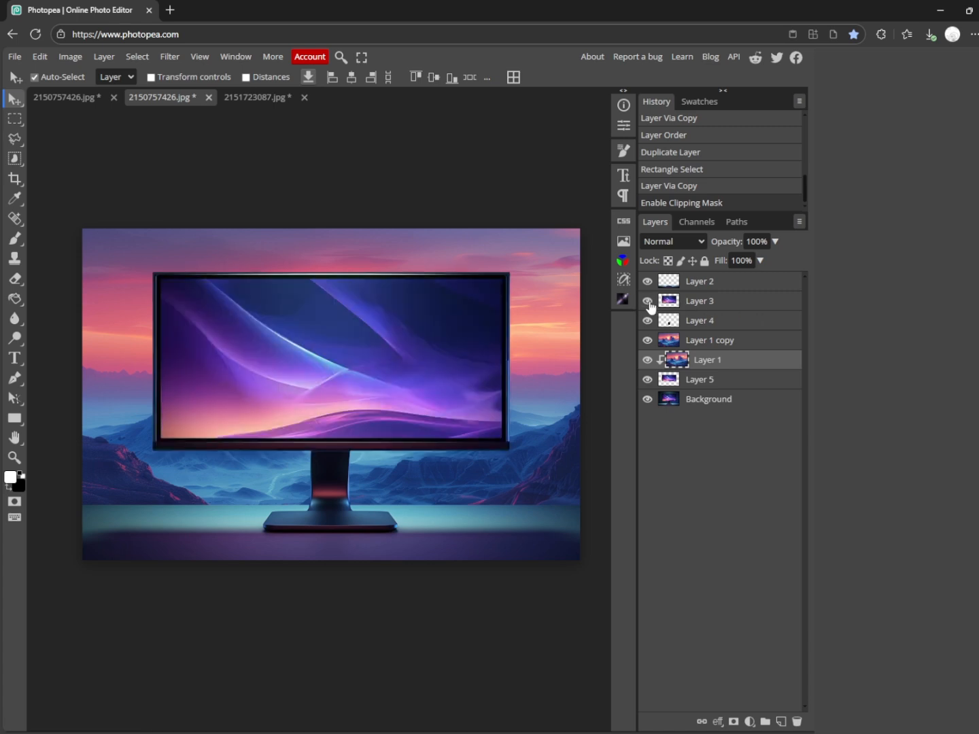
shift+click(733, 380)
drag(739, 358, 739, 293)
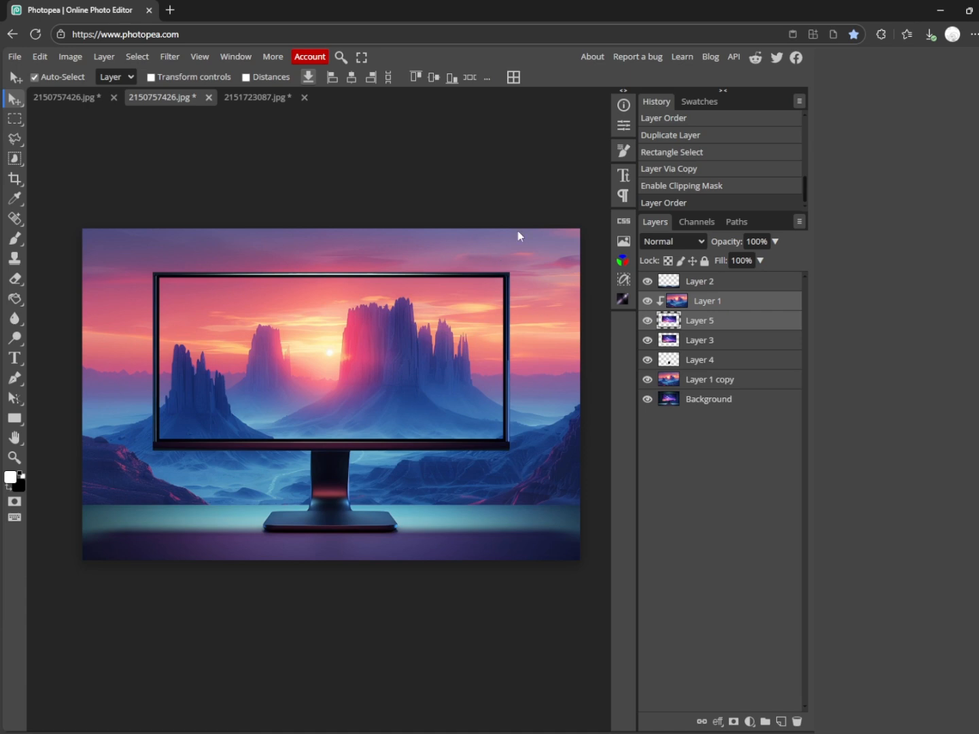
Add a Brightness/Contrast adjustment with reduced brightness and strongly raised contrast above the landscape copy, and clip it to that layer.
click(711, 380)
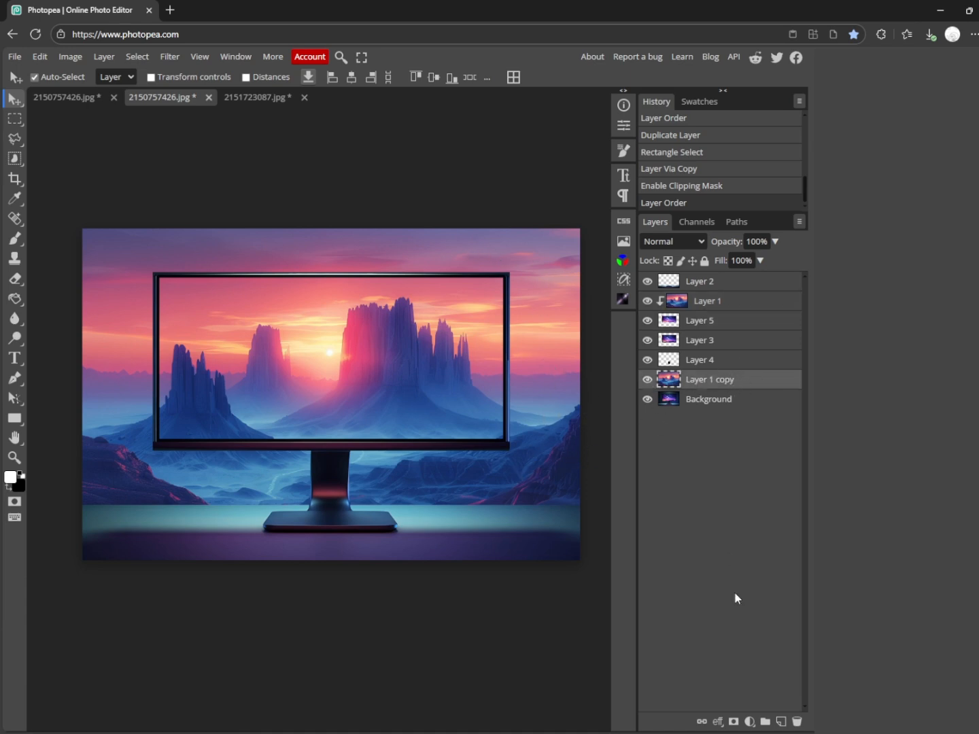
click(750, 721)
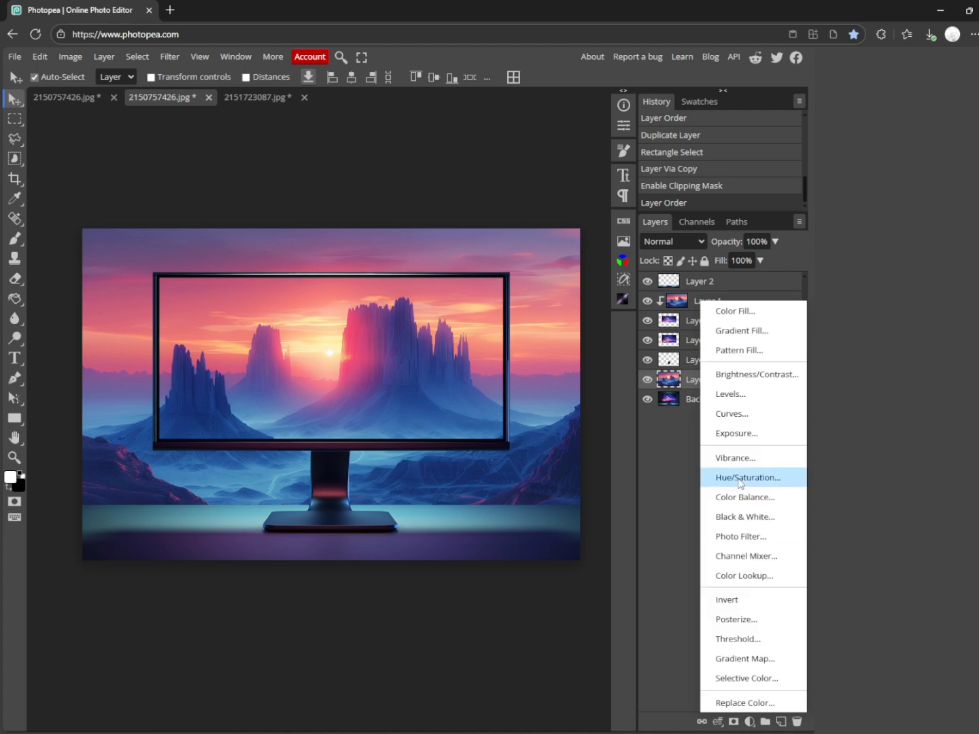
click(748, 374)
drag(502, 193, 441, 193)
drag(514, 234, 590, 232)
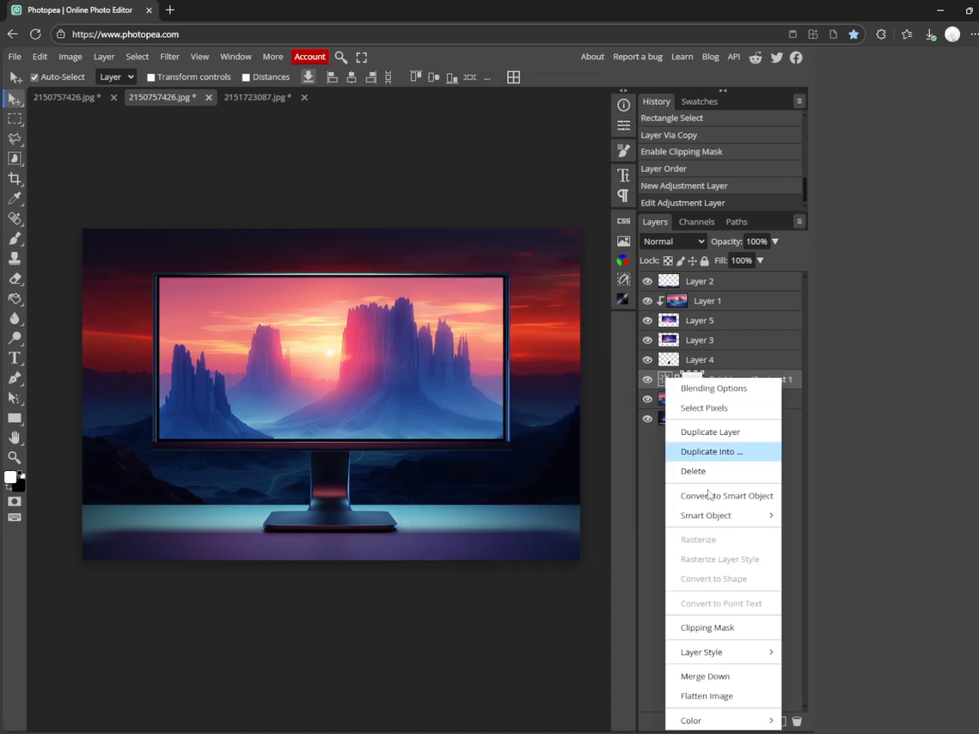
right_click(665, 380)
click(711, 628)
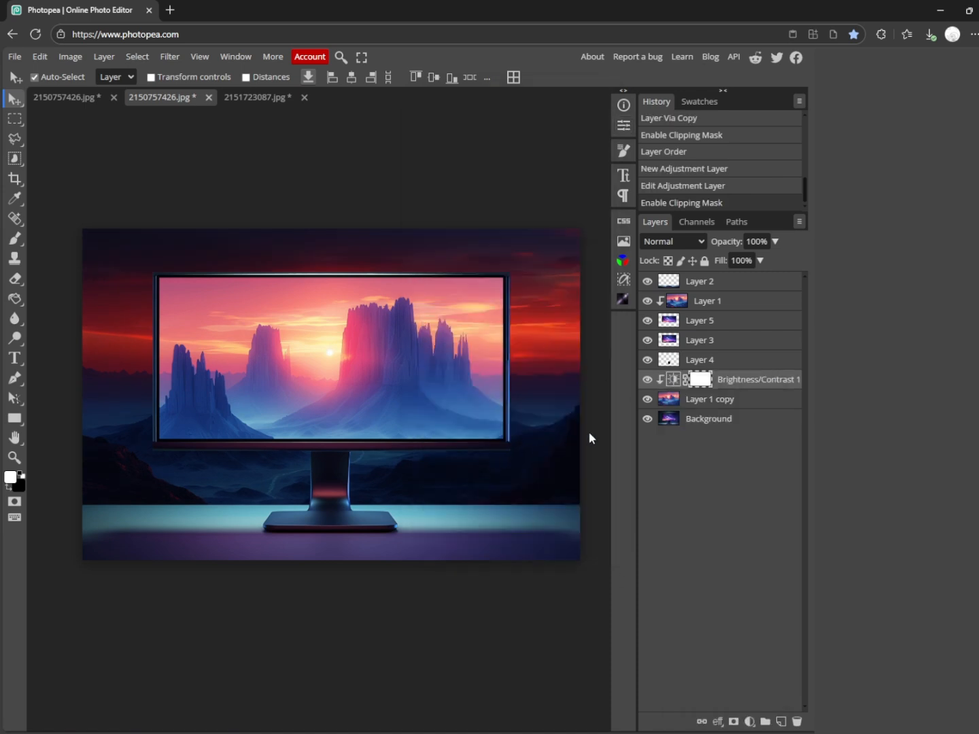
Add a second Brightness/Contrast adjustment with brightness lowered almost to the minimum, and place it directly beneath the desk strip layer.
click(520, 374)
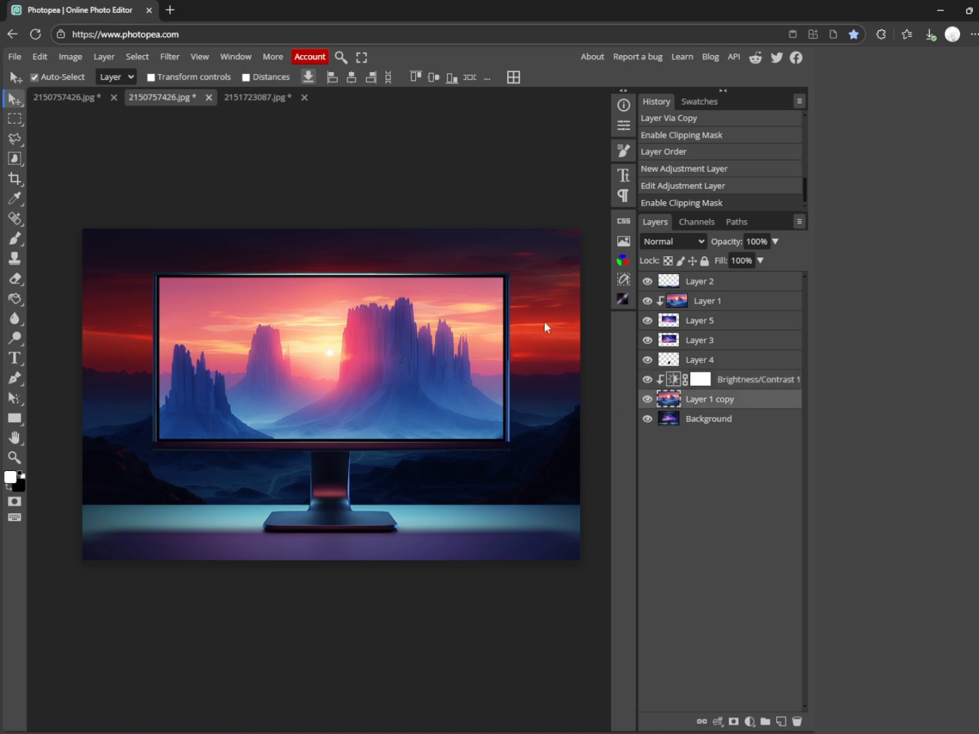
click(552, 386)
click(749, 721)
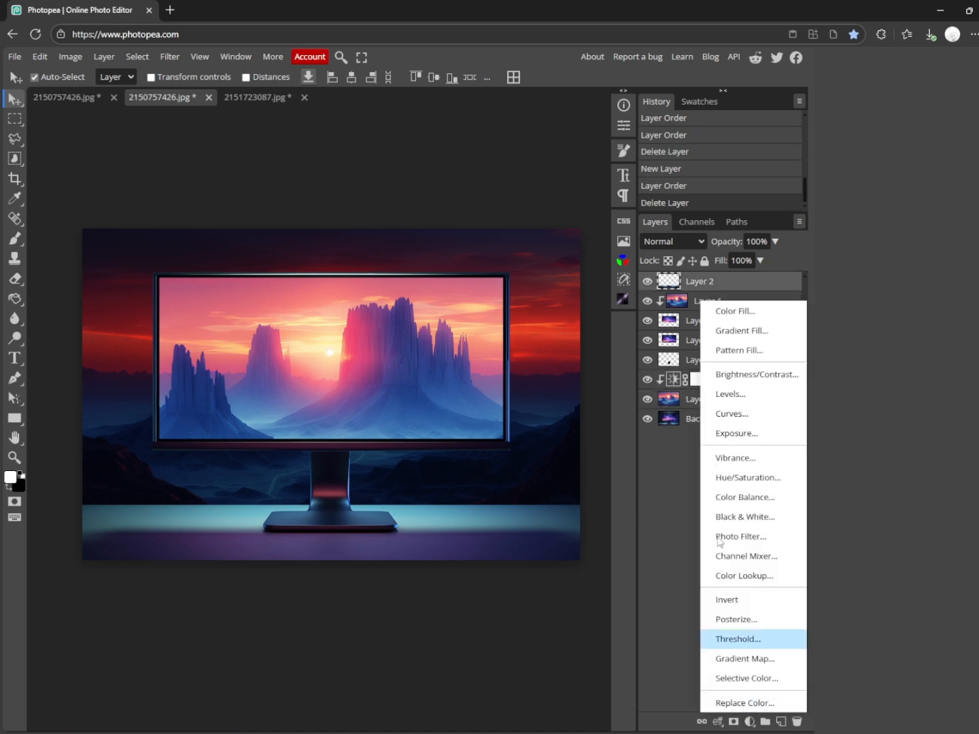
click(755, 375)
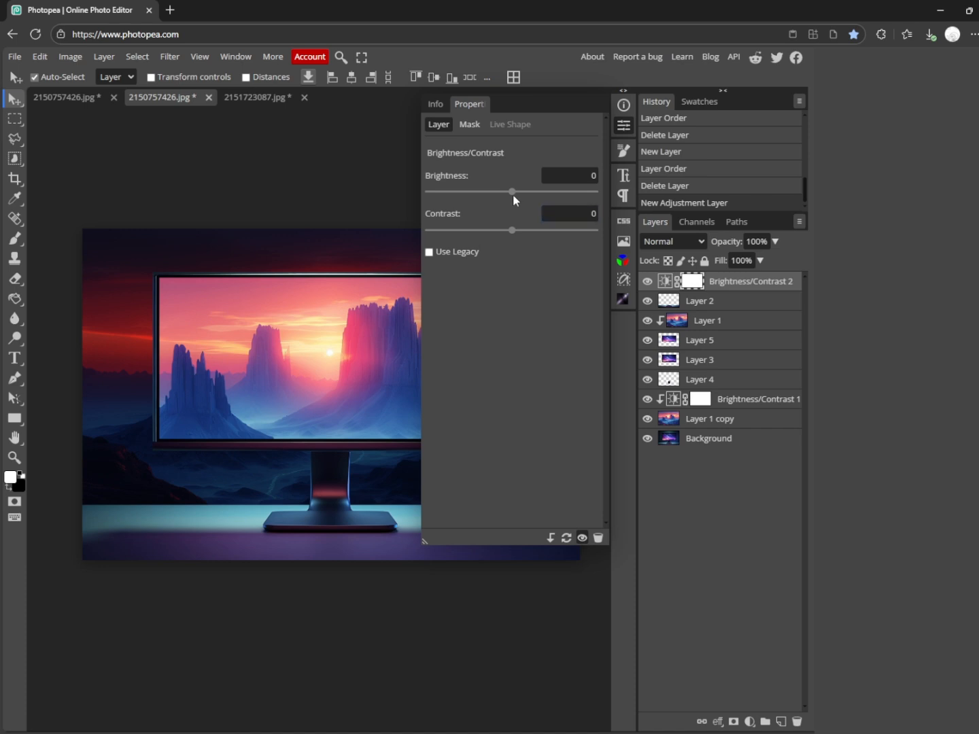
drag(513, 193, 437, 193)
click(624, 125)
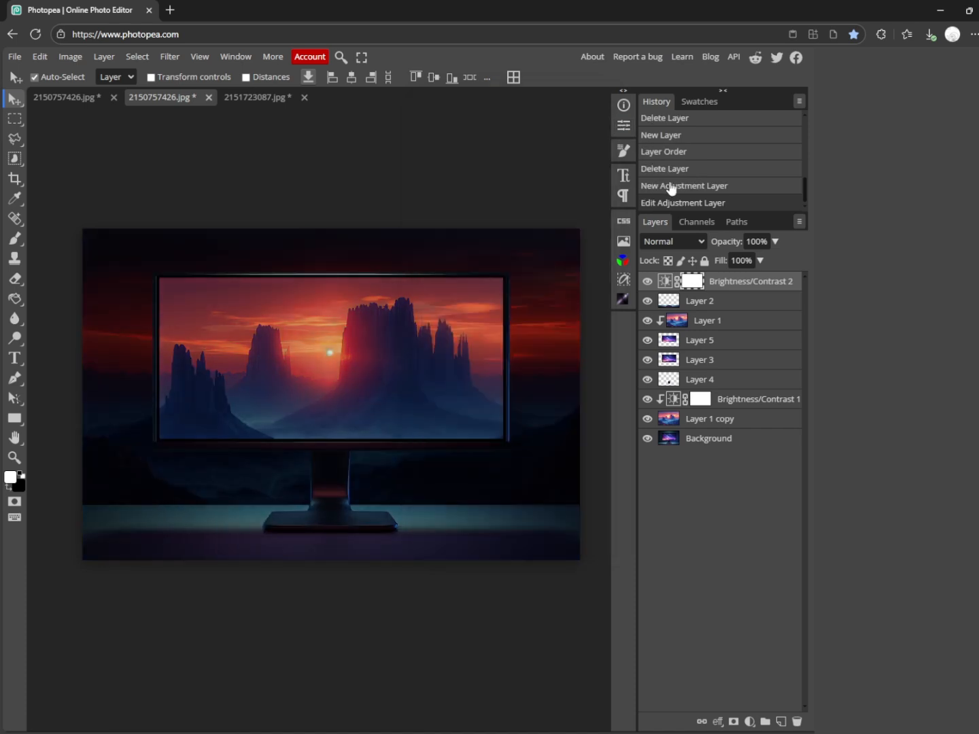
drag(738, 283, 745, 310)
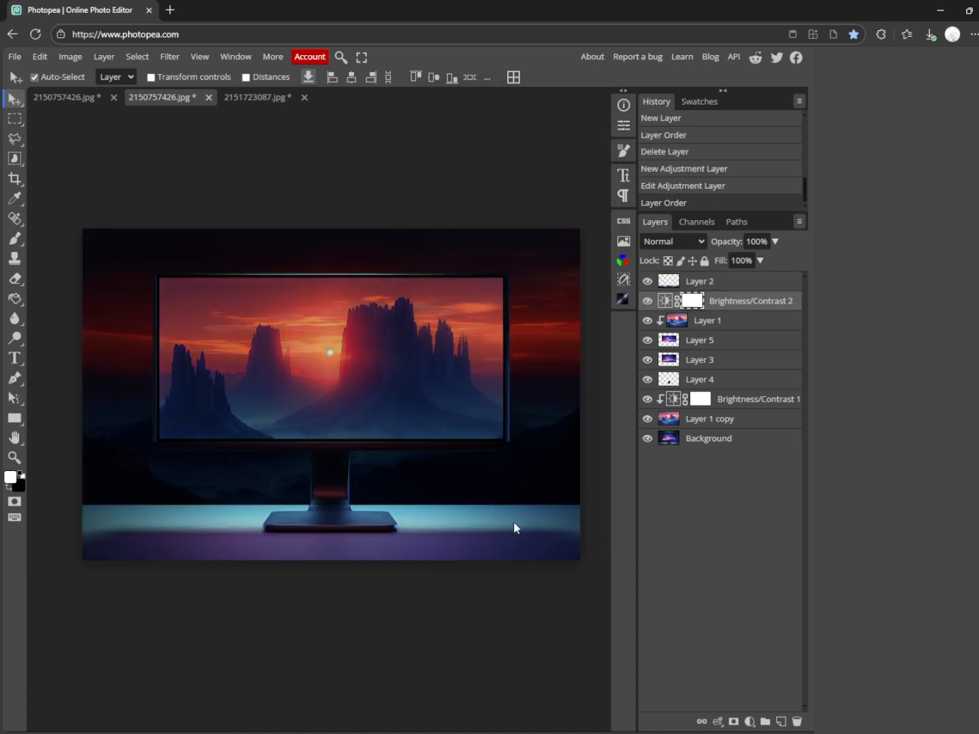
Restrict the second adjustment to the image's lower area by painting white on its inverted mask, and move it beneath the stand neck layer.
key(ctrl+i)
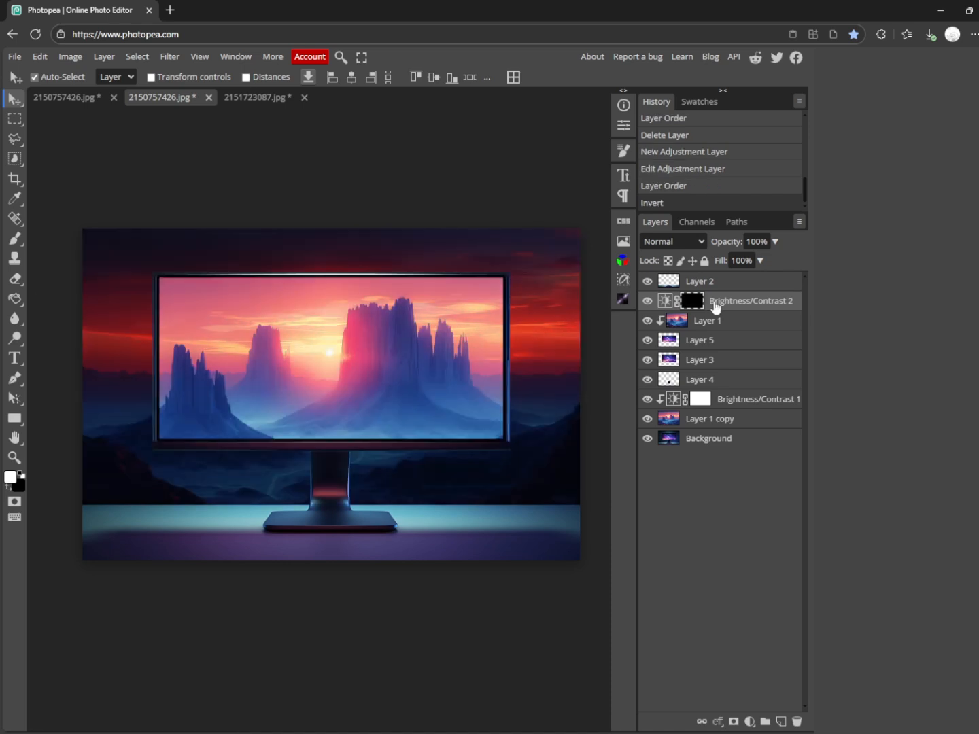
click(15, 238)
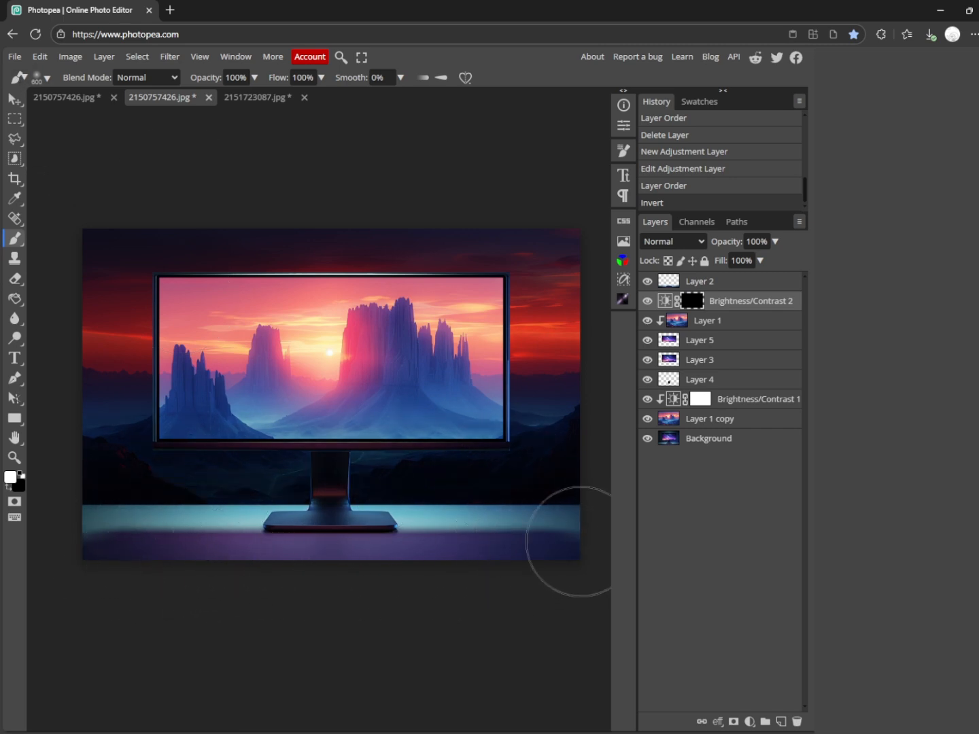
drag(98, 554, 183, 557)
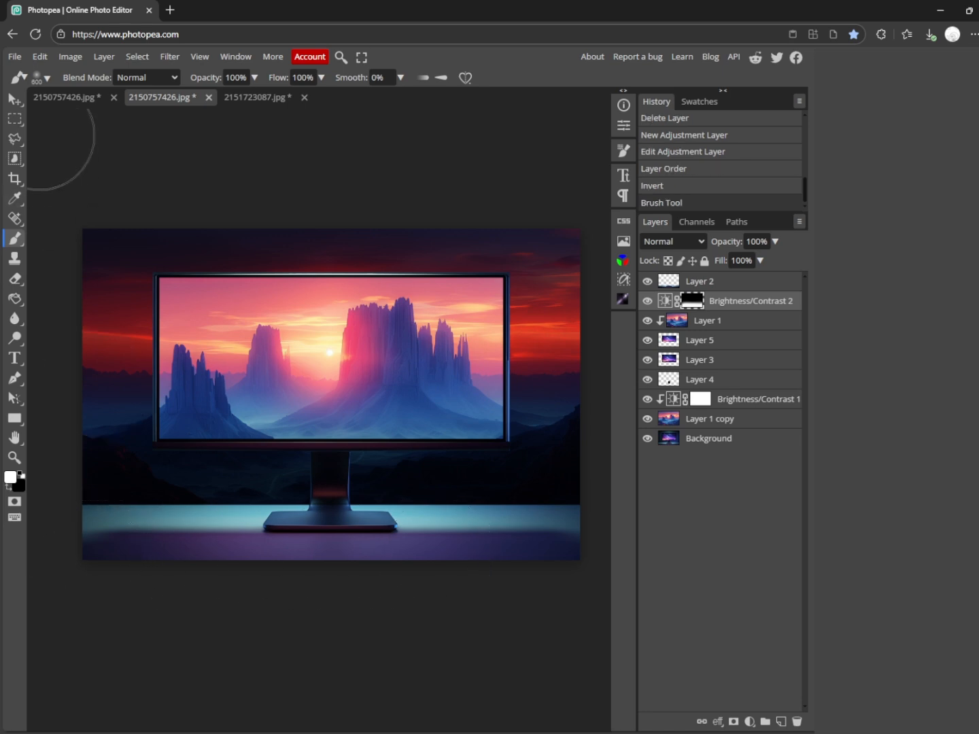
click(14, 102)
drag(748, 301, 737, 377)
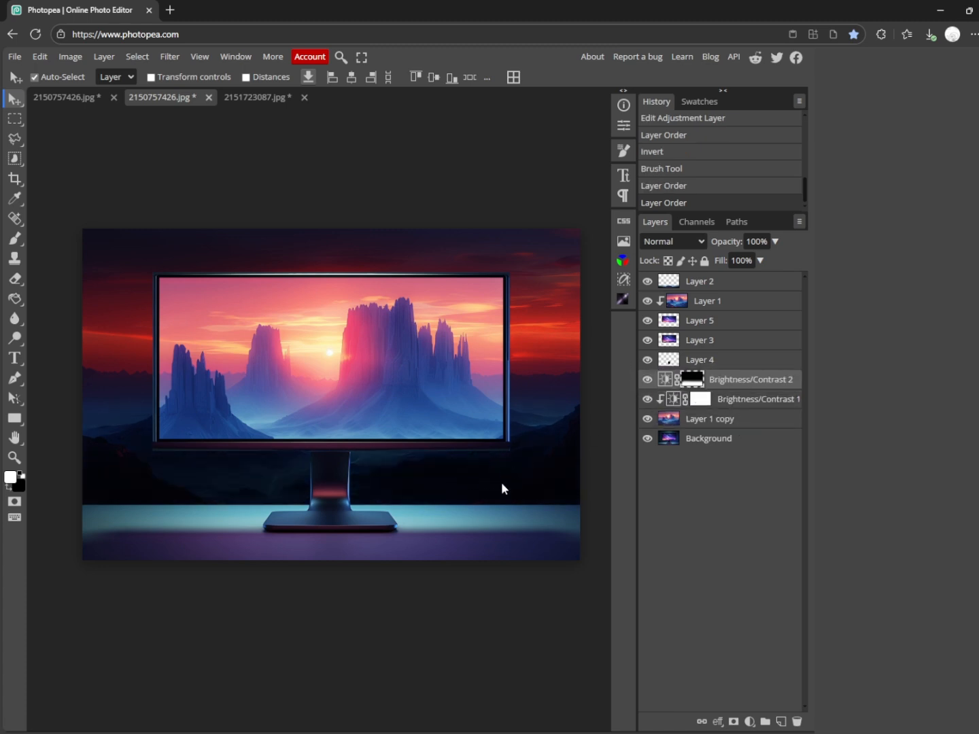